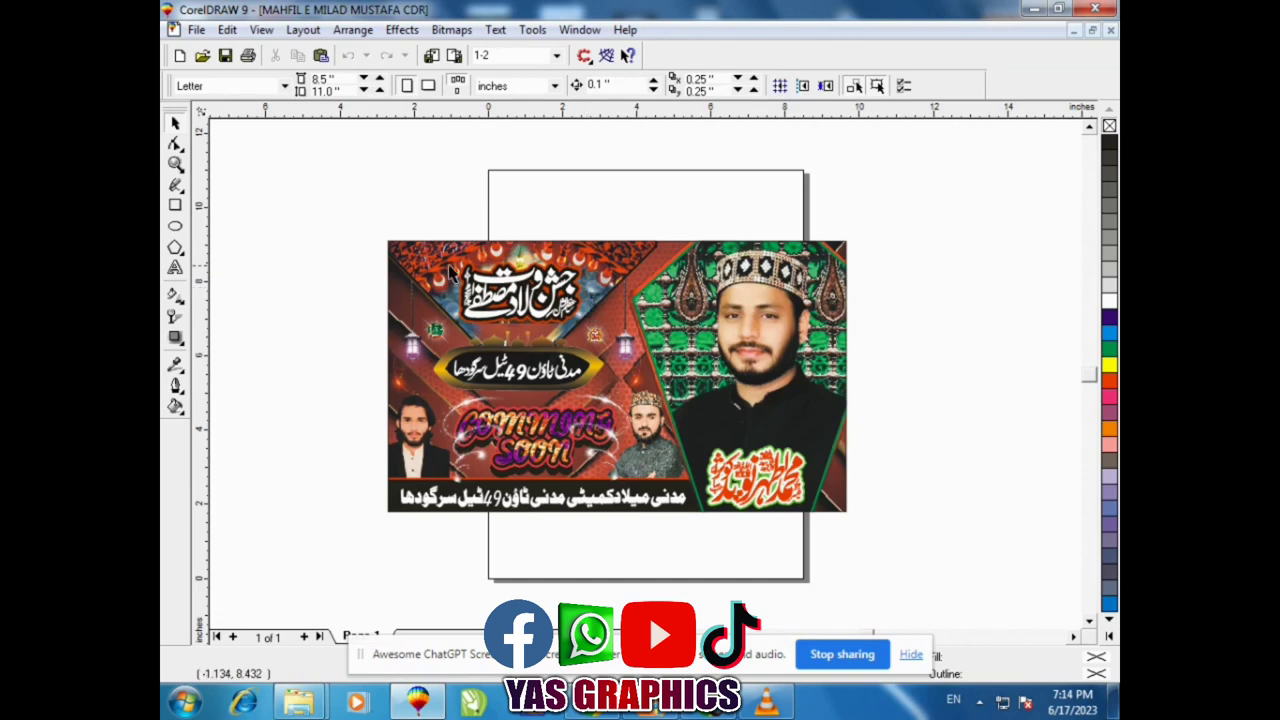
Open the banner's PowerClip contents for editing and try moving the green-outlined portrait frame aside.
{"action": "right_click", "coordinate": [638, 230]}
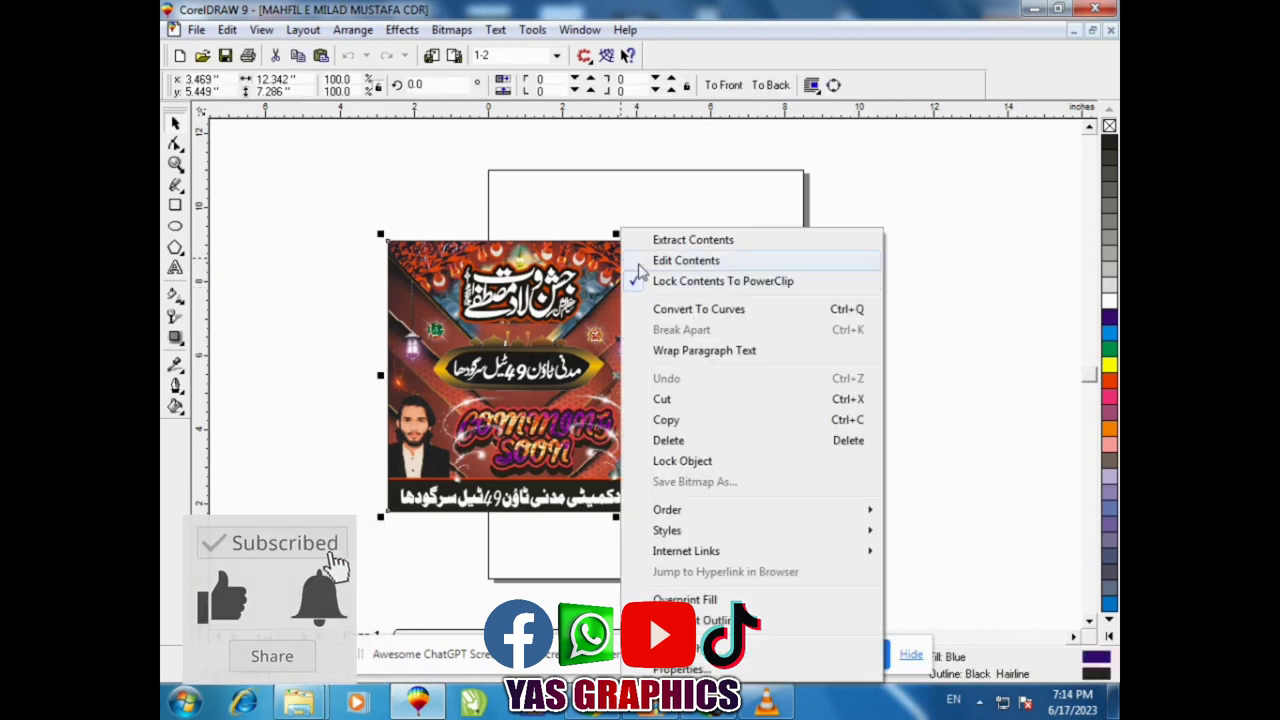
{"action": "left_click", "coordinate": [684, 262]}
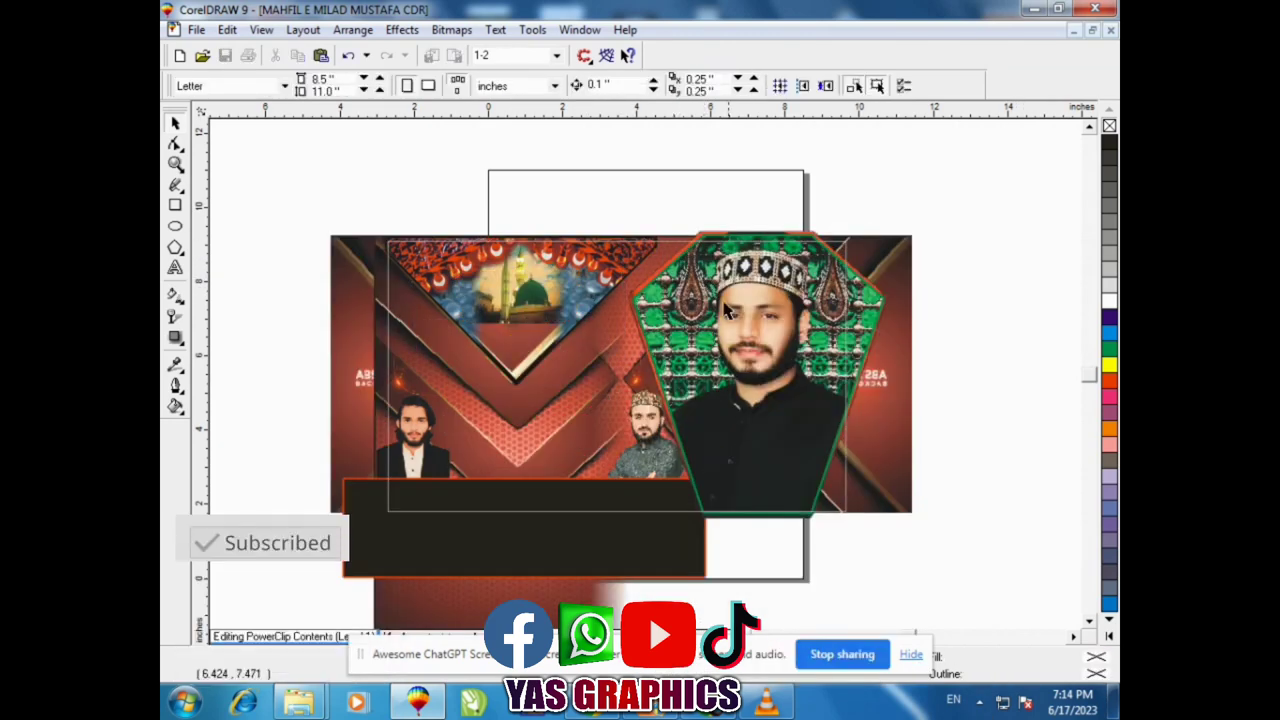
{"action": "left_click_drag", "start_coordinate": [762, 323], "coordinate": [948, 315]}
{"action": "key", "text": "ctrl+z"}
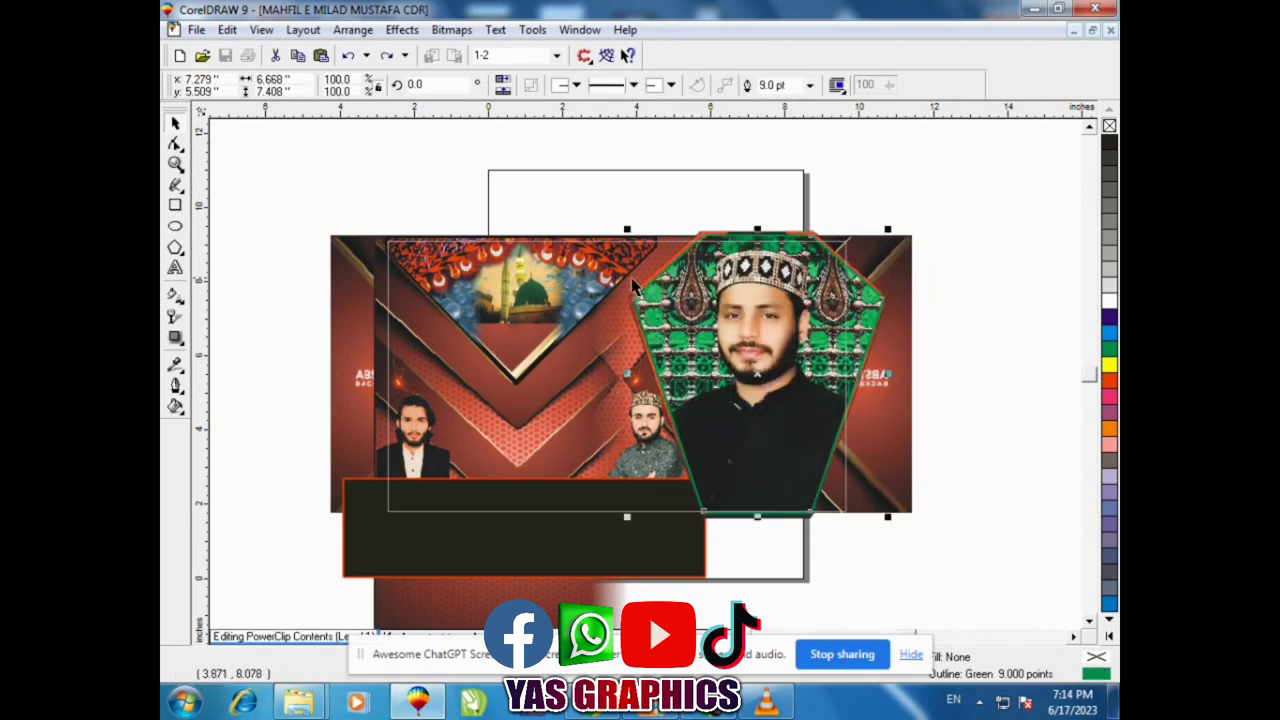
Move the triangular mosque frame off the red background to the empty area beyond its upper-left corner.
{"action": "left_click_drag", "start_coordinate": [584, 272], "coordinate": [563, 194]}
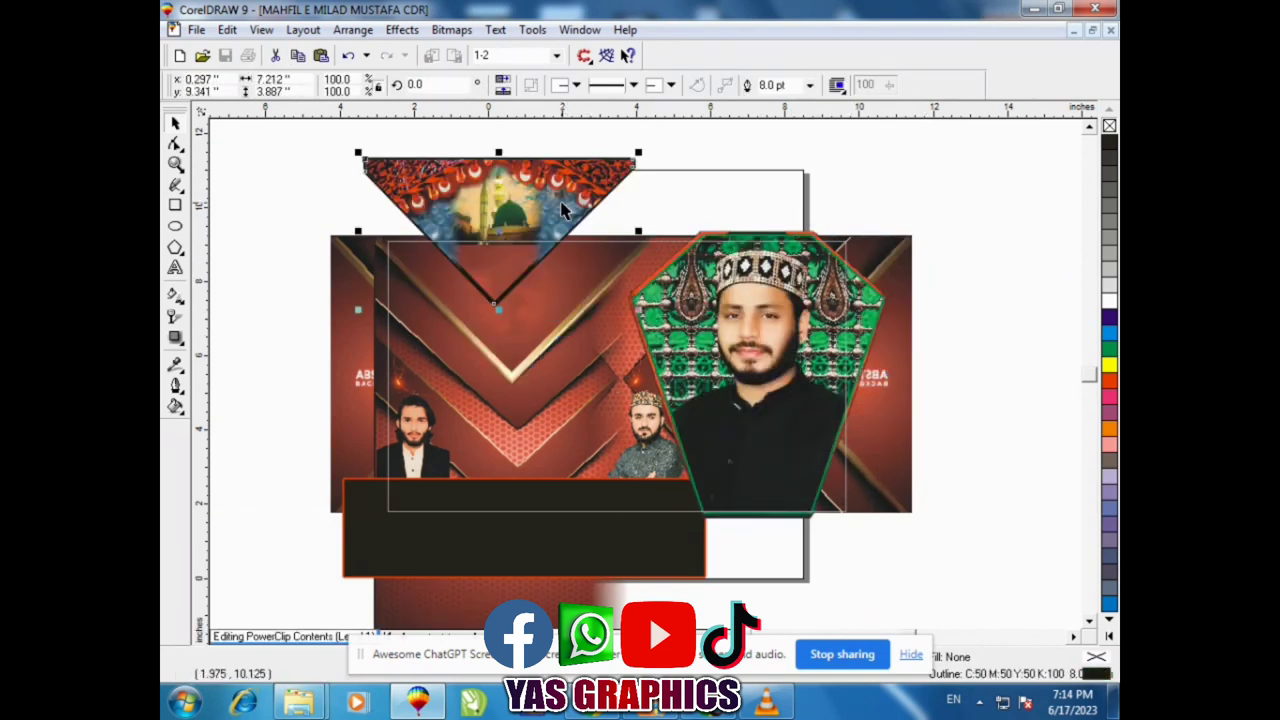
{"action": "key", "text": "ctrl+z"}
{"action": "left_click_drag", "start_coordinate": [566, 276], "coordinate": [318, 168]}
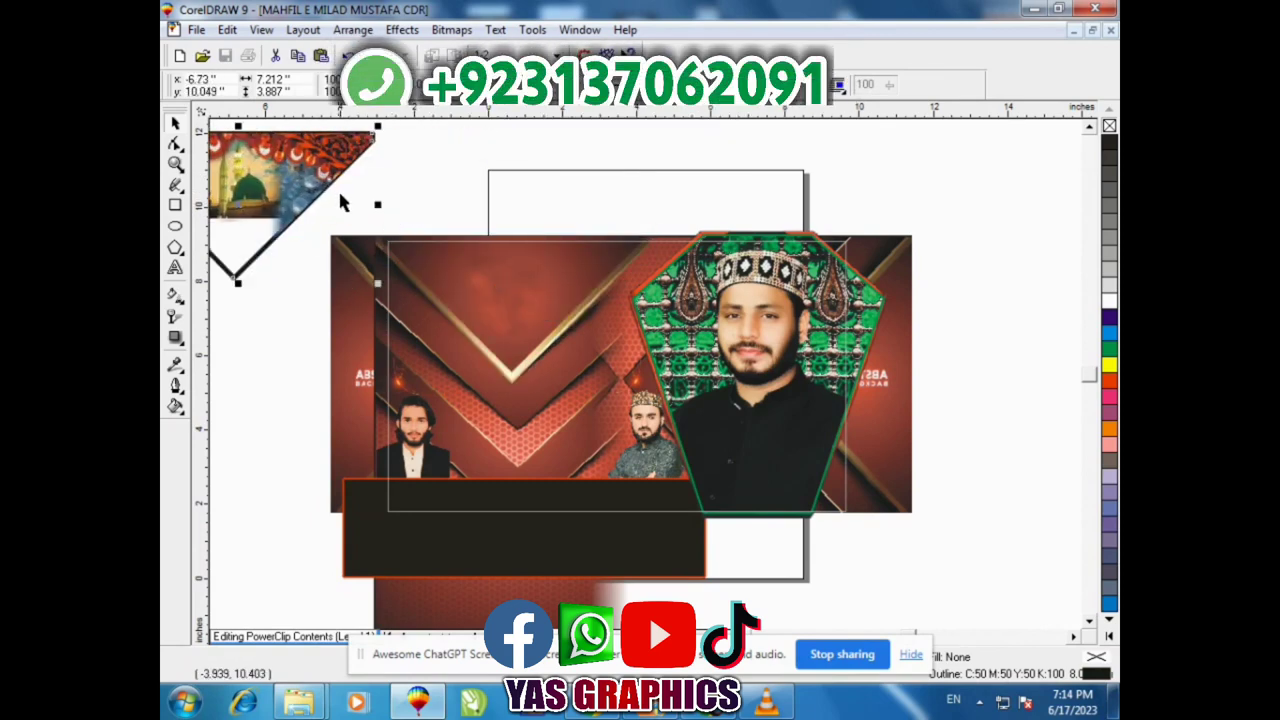
Try moving the green-outlined portrait frame and the black-and-orange panel behind it to the right.
{"action": "left_click_drag", "start_coordinate": [727, 316], "coordinate": [912, 298]}
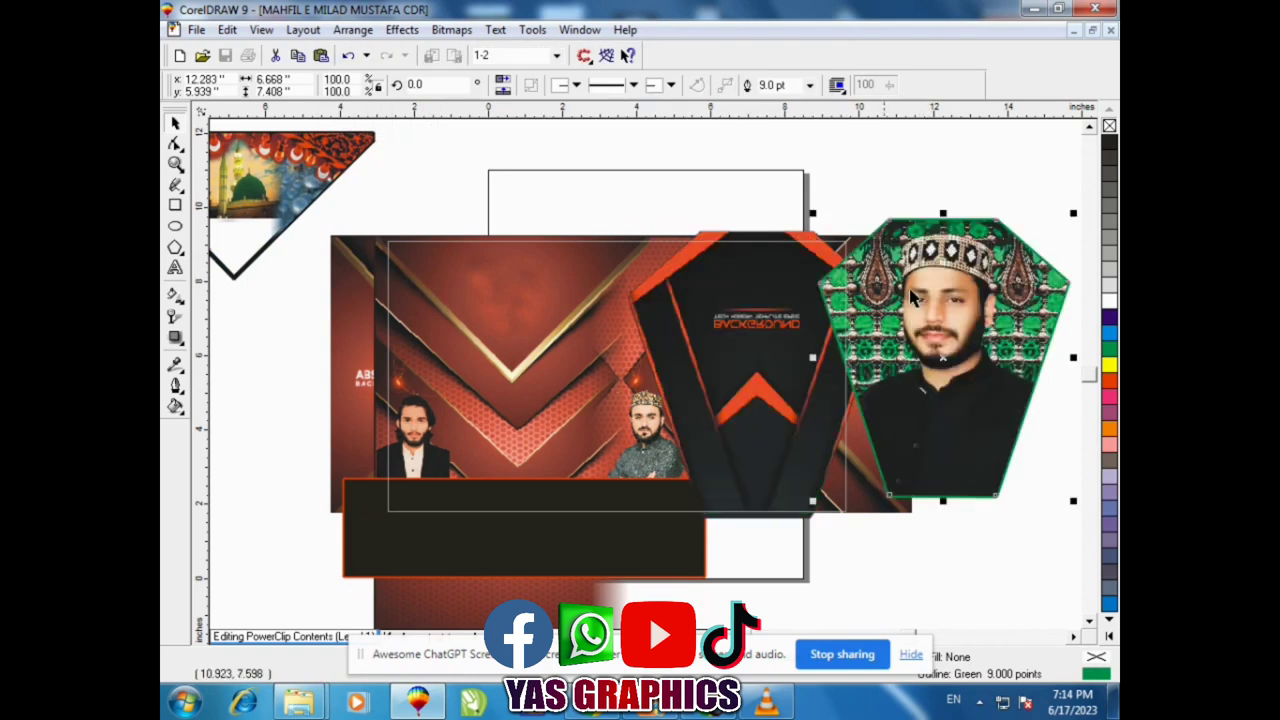
{"action": "left_click_drag", "start_coordinate": [672, 368], "coordinate": [744, 362]}
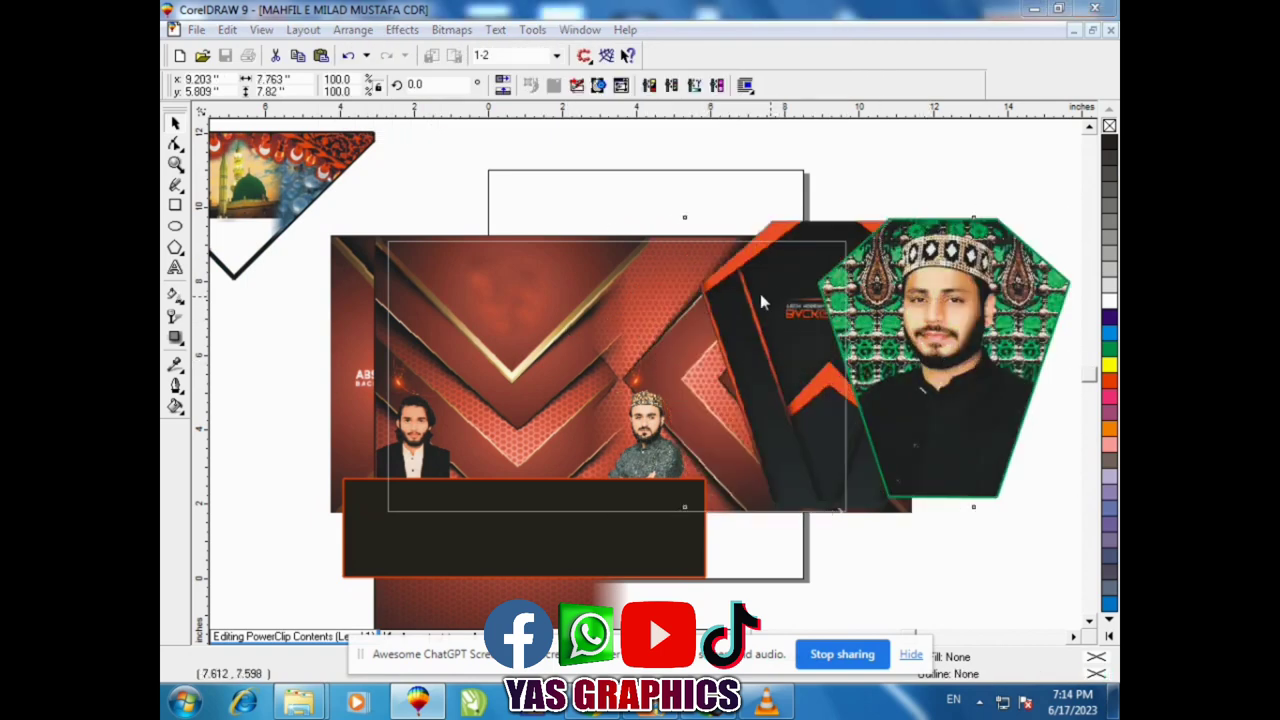
{"action": "key", "text": "ctrl+z"}
{"action": "key", "text": "ctrl+z"}
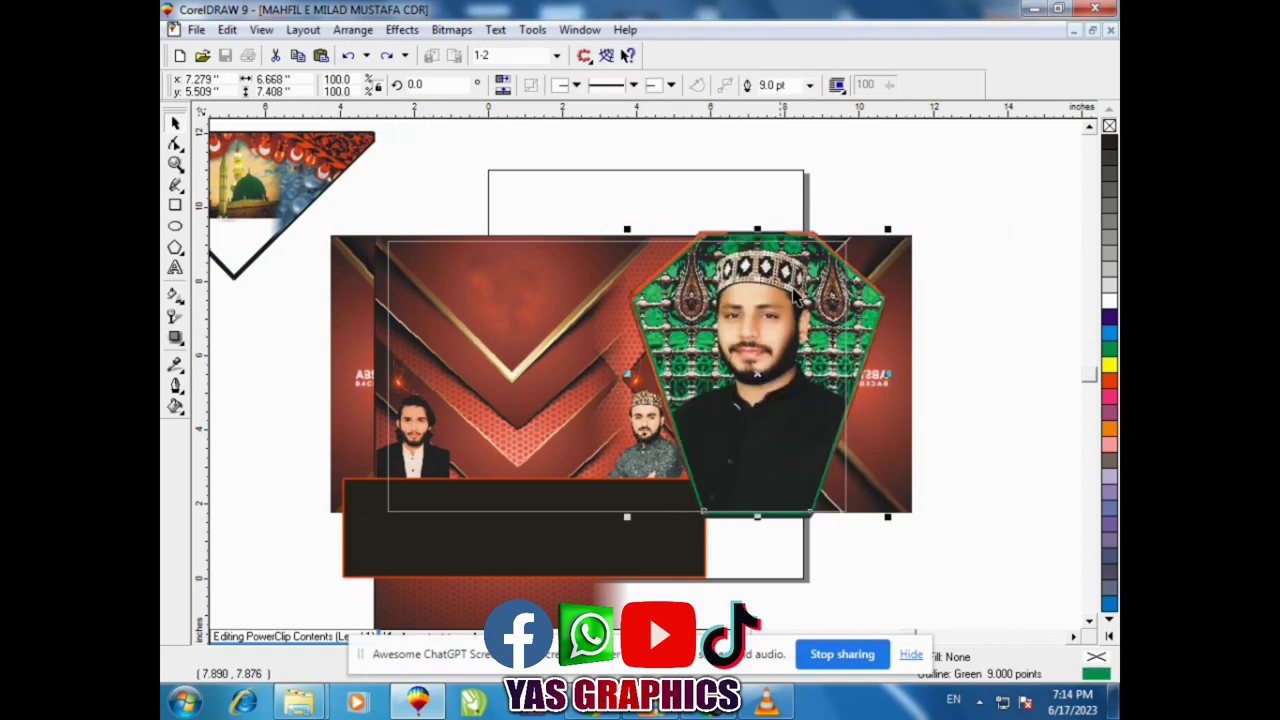
Extract the contents of the green-outlined portrait frame and spread out the large portrait and the green lattice pictures.
{"action": "right_click", "coordinate": [795, 297]}
{"action": "left_click", "coordinate": [851, 219]}
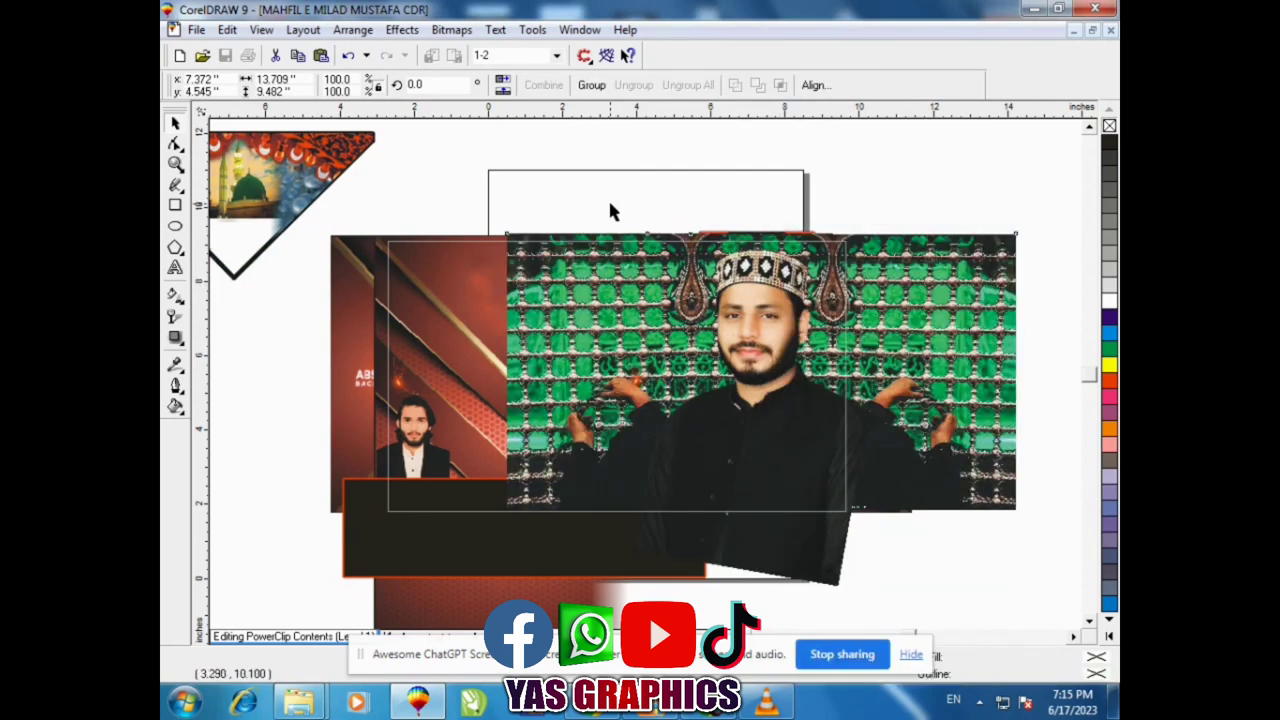
{"action": "left_click_drag", "start_coordinate": [634, 289], "coordinate": [856, 573]}
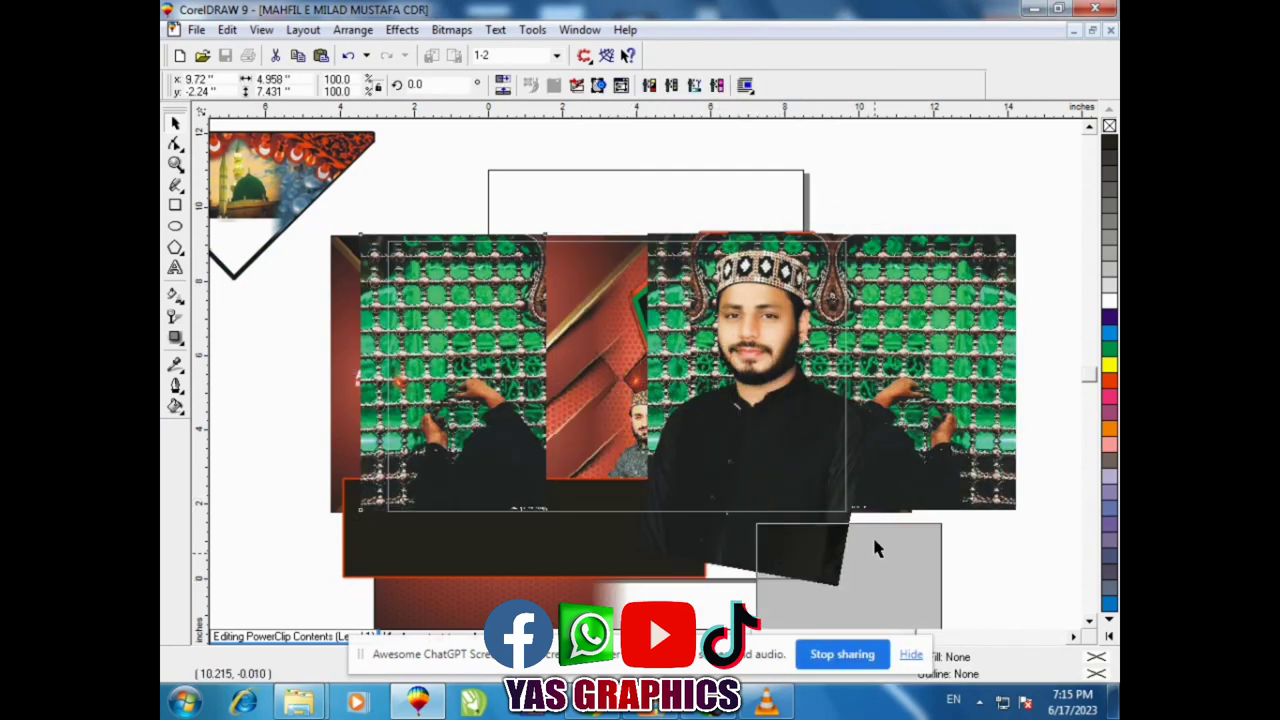
{"action": "left_click_drag", "start_coordinate": [775, 297], "coordinate": [523, 294]}
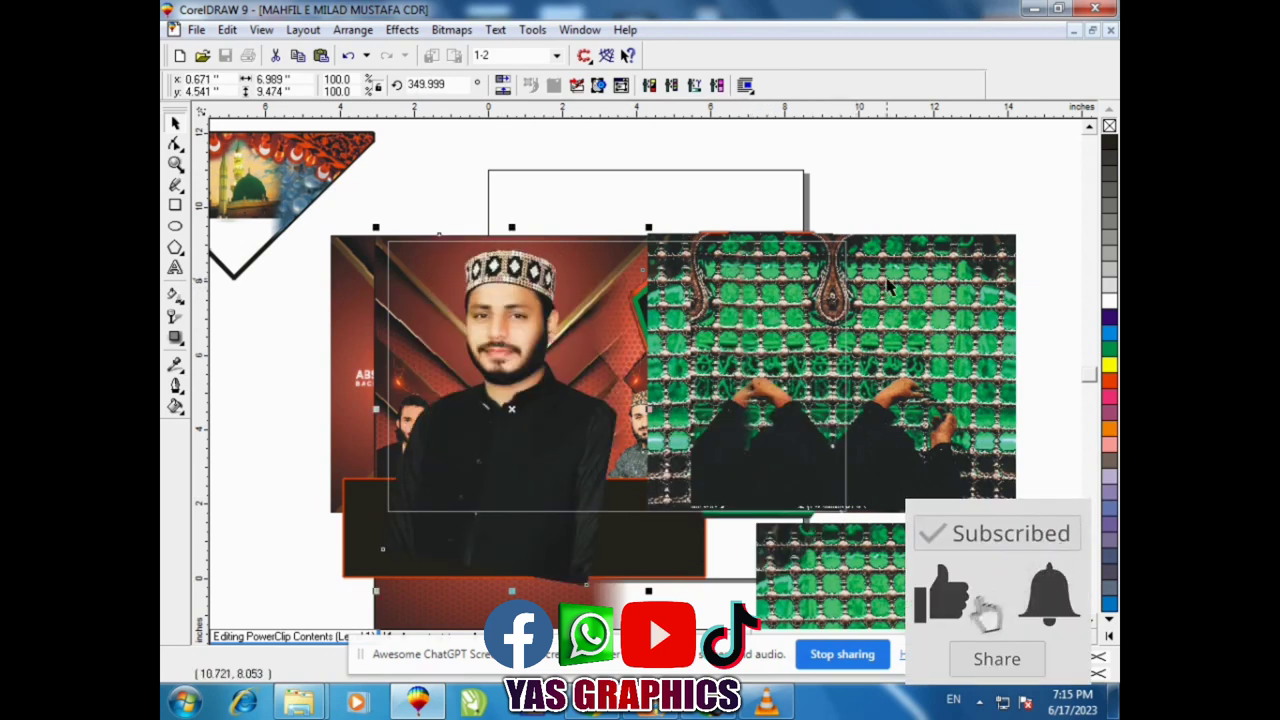
{"action": "left_click_drag", "start_coordinate": [884, 275], "coordinate": [949, 299]}
{"action": "left_click_drag", "start_coordinate": [753, 305], "coordinate": [1030, 305]}
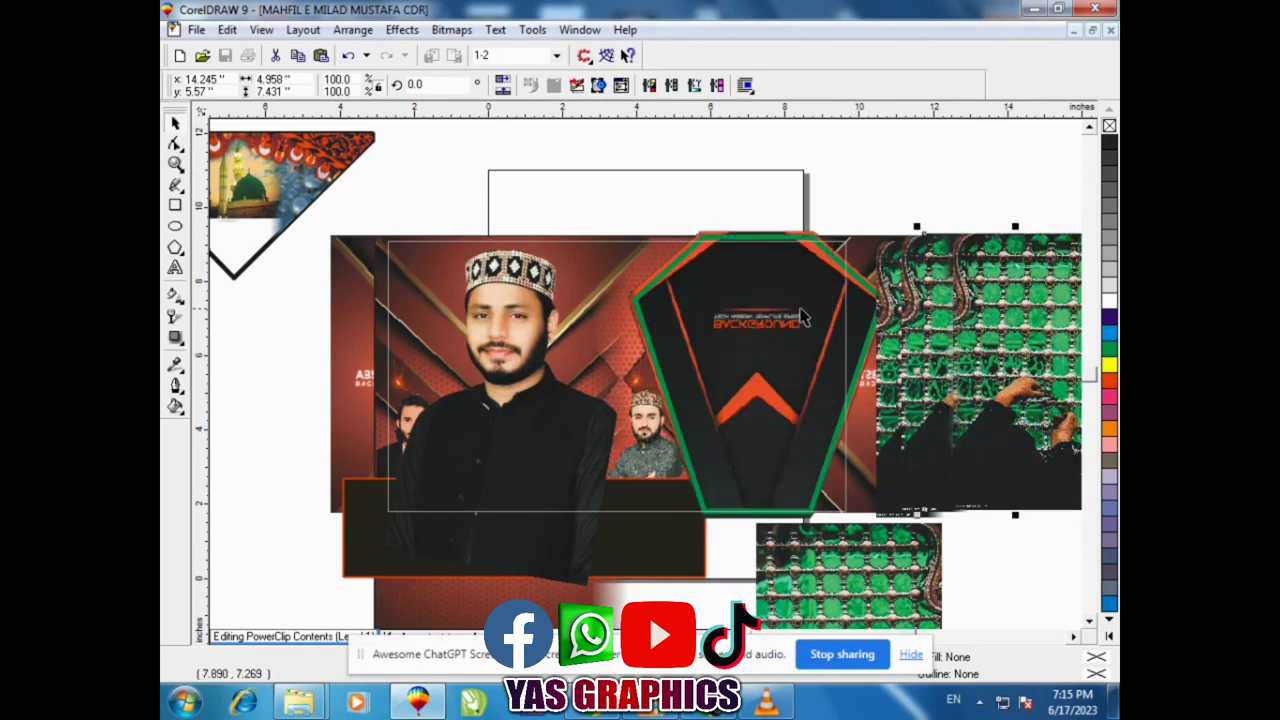
Move the empty green-outlined frame, the black-and-orange panel and the large portrait toward the right side of the banner.
{"action": "left_click_drag", "start_coordinate": [762, 306], "coordinate": [902, 305]}
{"action": "left_click", "coordinate": [904, 318]}
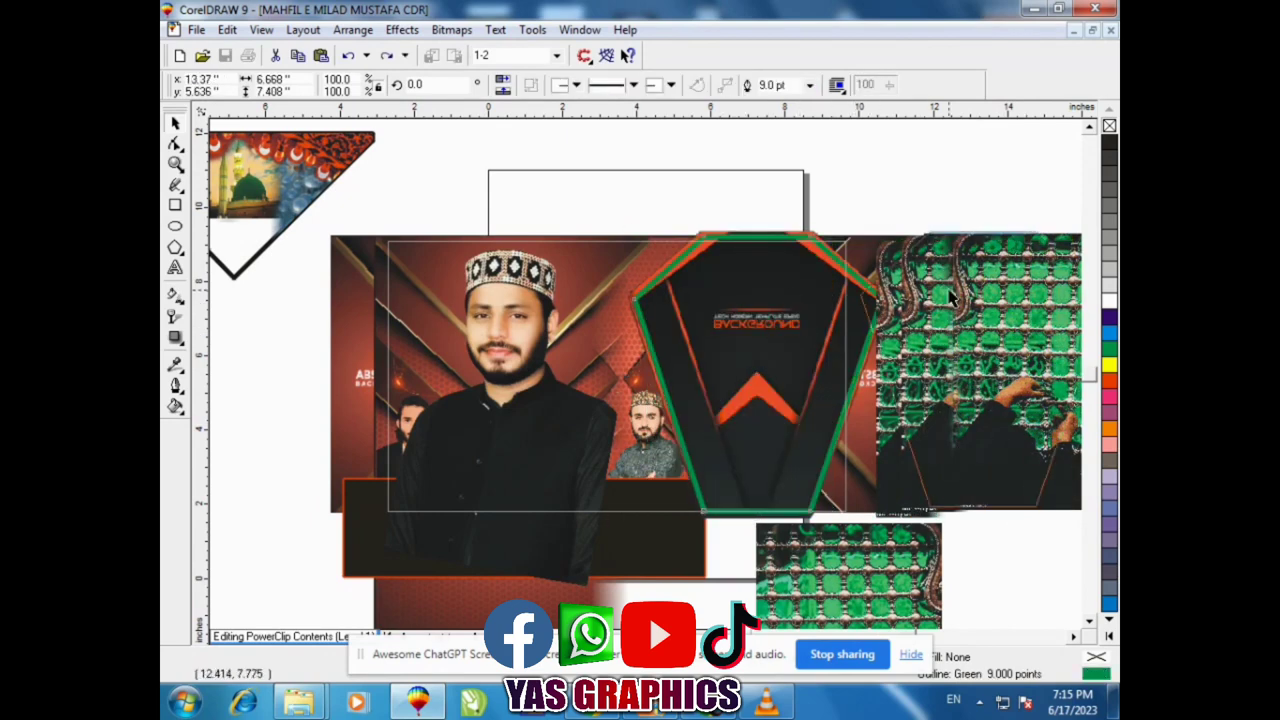
{"action": "left_click_drag", "start_coordinate": [771, 300], "coordinate": [869, 300]}
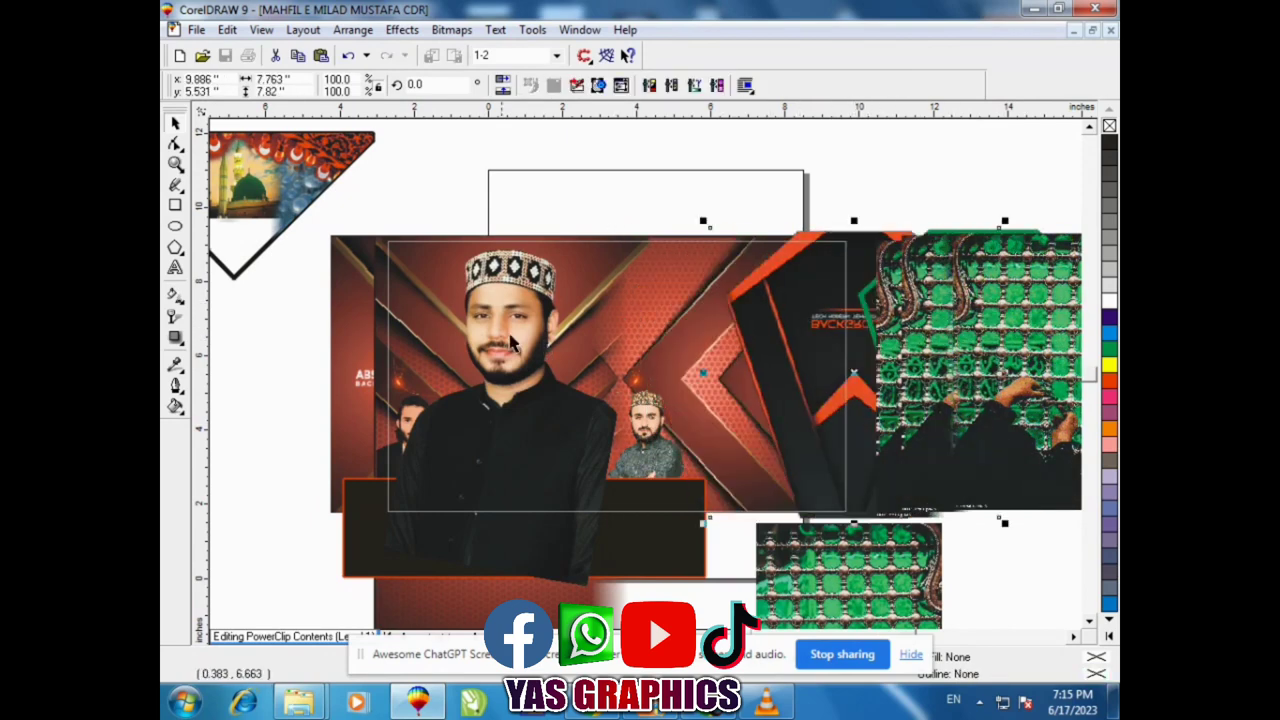
{"action": "left_click_drag", "start_coordinate": [495, 327], "coordinate": [876, 314]}
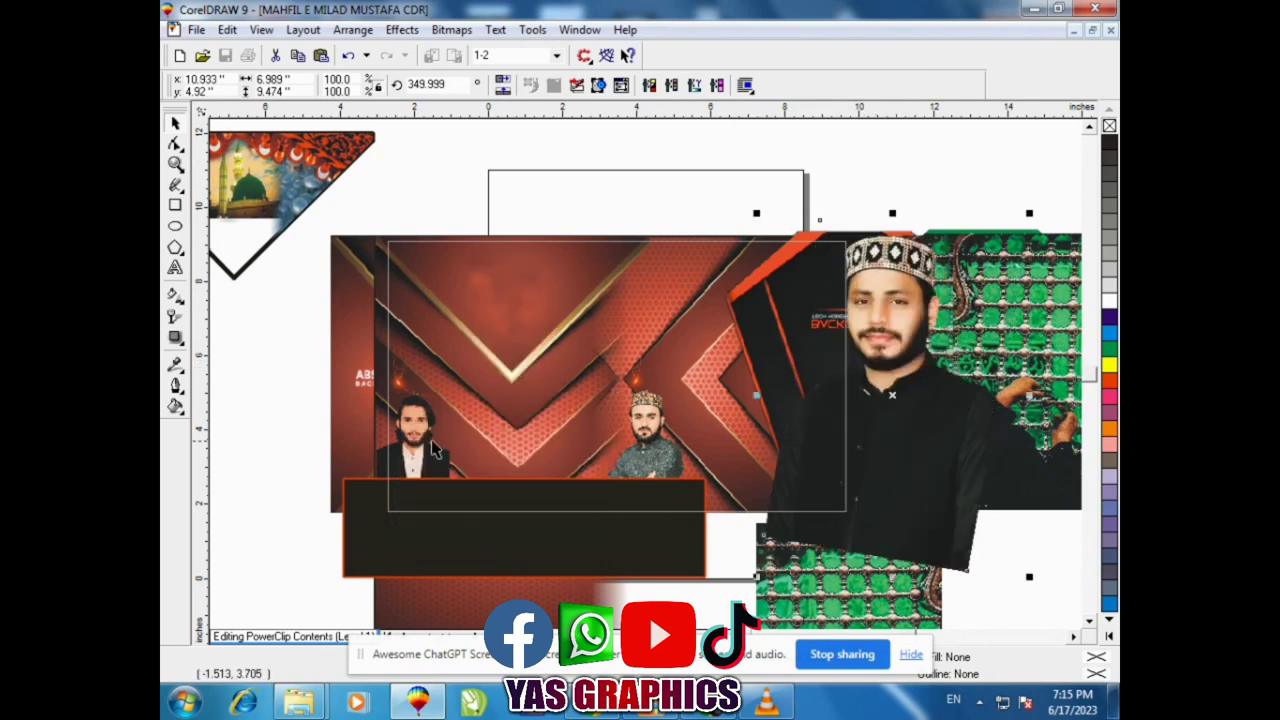
Move the two small portraits off their places on the background and shift the black rectangle down.
{"action": "left_click_drag", "start_coordinate": [431, 441], "coordinate": [301, 461]}
{"action": "left_click_drag", "start_coordinate": [639, 441], "coordinate": [878, 450]}
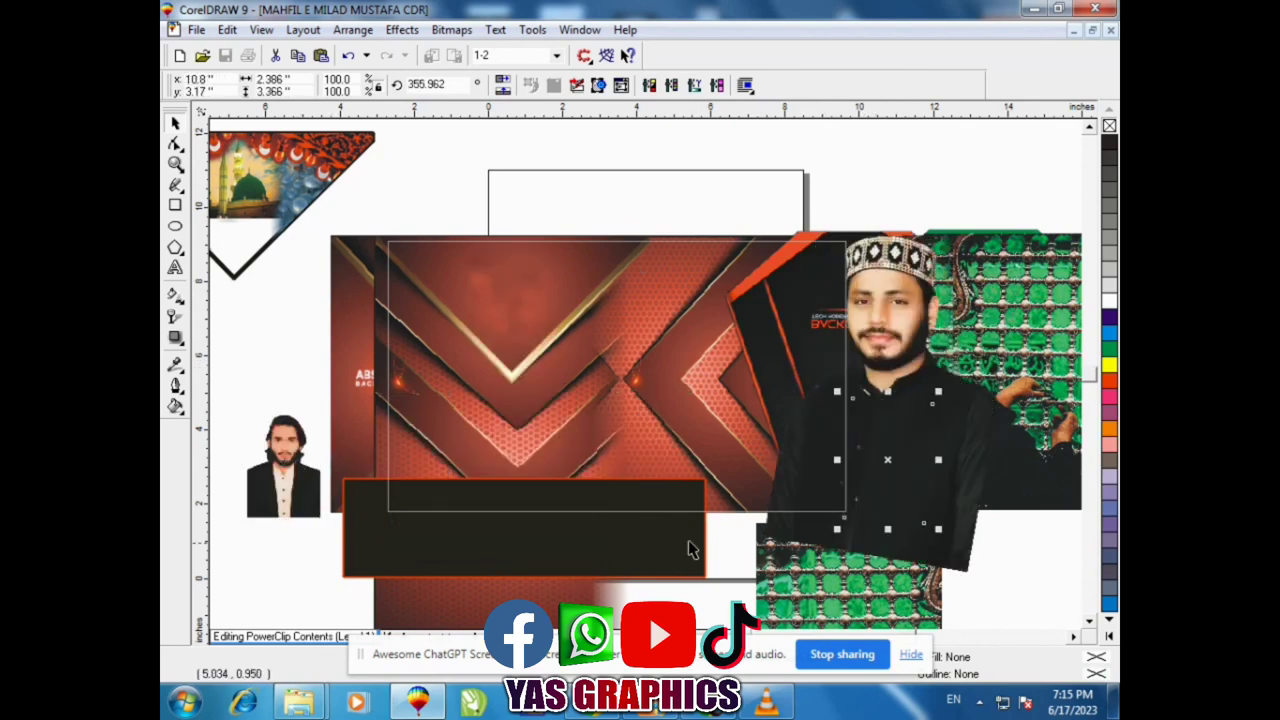
{"action": "left_click", "coordinate": [688, 549]}
{"action": "left_click_drag", "start_coordinate": [597, 537], "coordinate": [597, 586]}
Try moving the red chevron background picture to the left.
{"action": "left_click", "coordinate": [517, 427]}
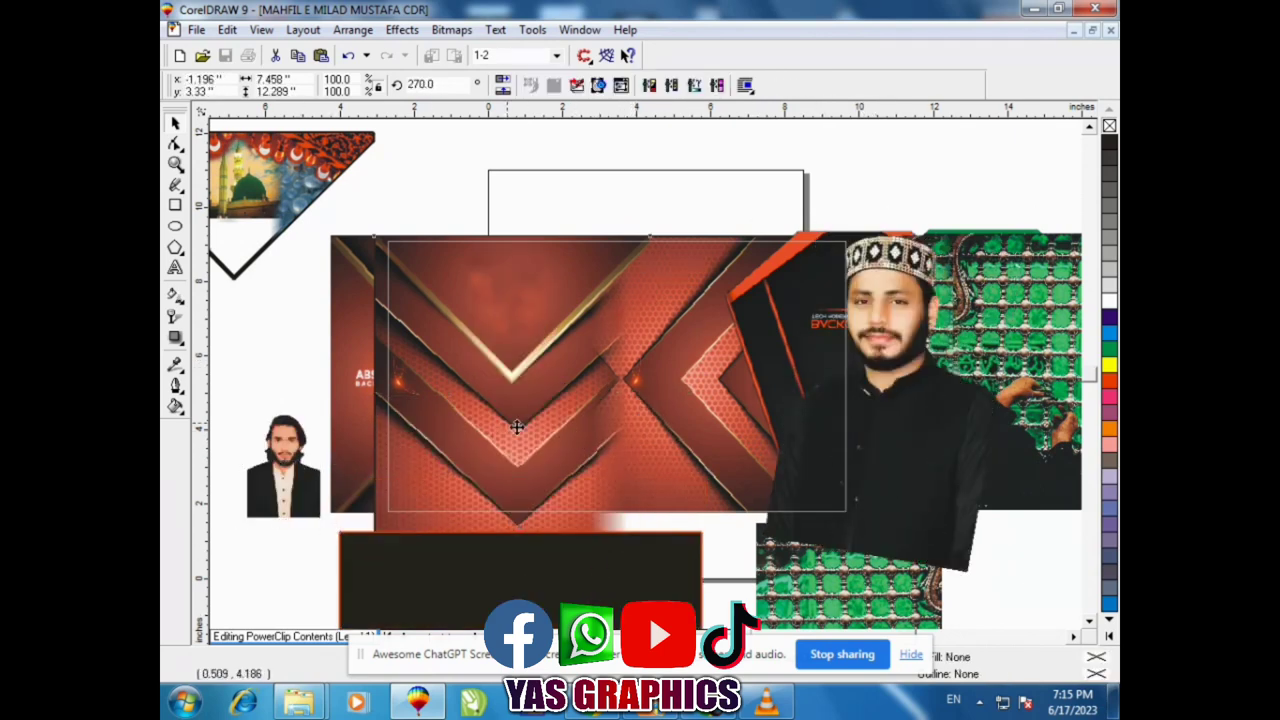
{"action": "left_click_drag", "start_coordinate": [517, 427], "coordinate": [444, 425]}
{"action": "key", "text": "ctrl+z"}
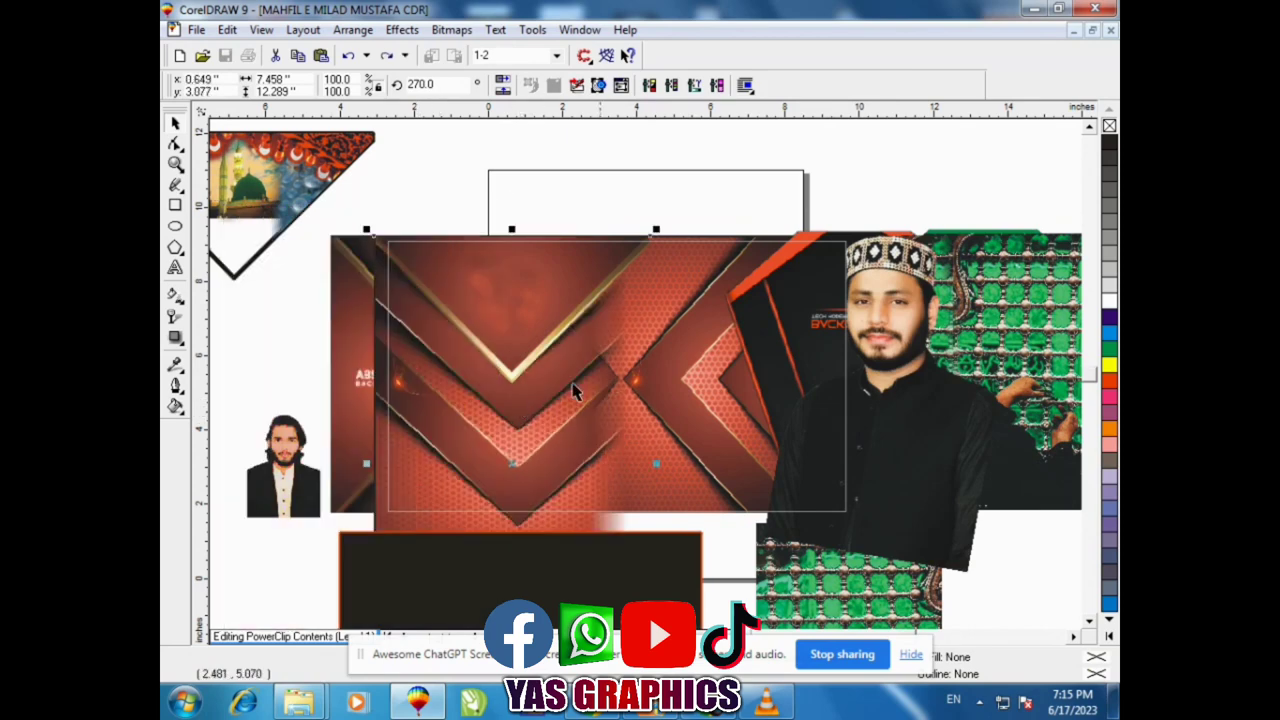
Extract the contents of the triangular frame and spread out its red ornament, green-dome mosque and blue-dome pictures.
{"action": "left_click_drag", "start_coordinate": [290, 175], "coordinate": [333, 154]}
{"action": "right_click", "coordinate": [335, 160]}
{"action": "left_click", "coordinate": [385, 166]}
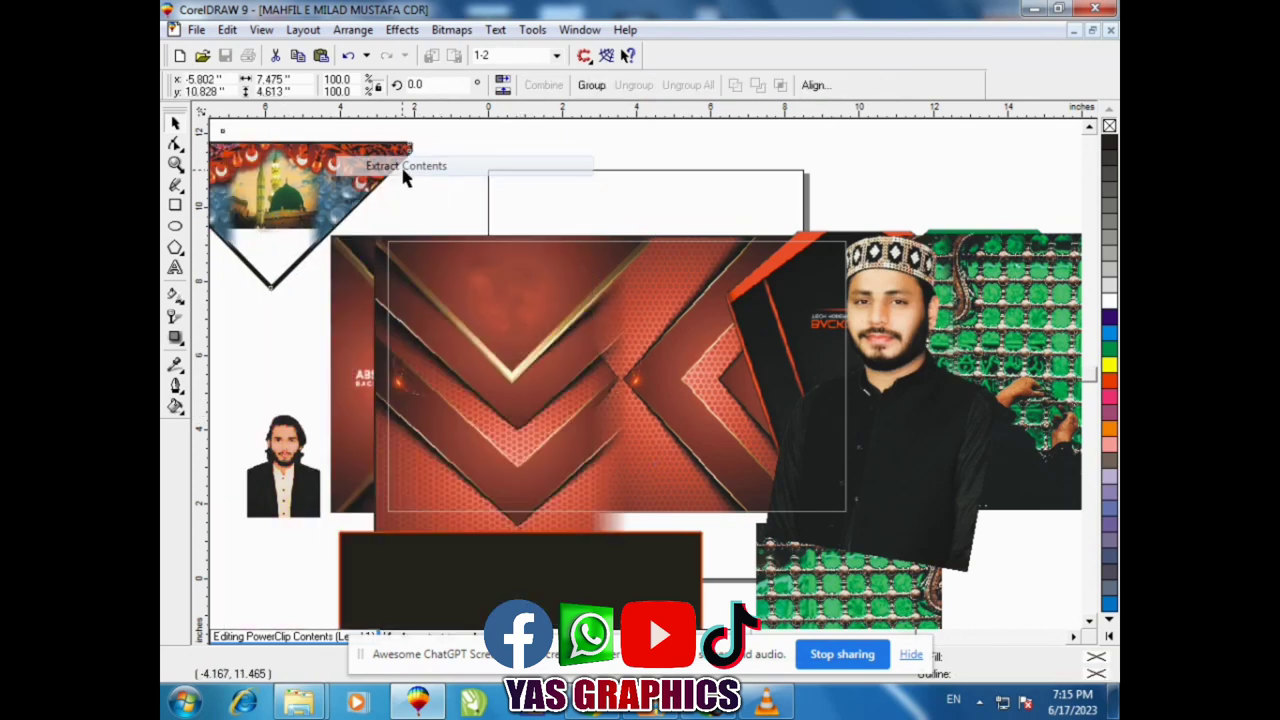
{"action": "left_click_drag", "start_coordinate": [558, 161], "coordinate": [640, 157]}
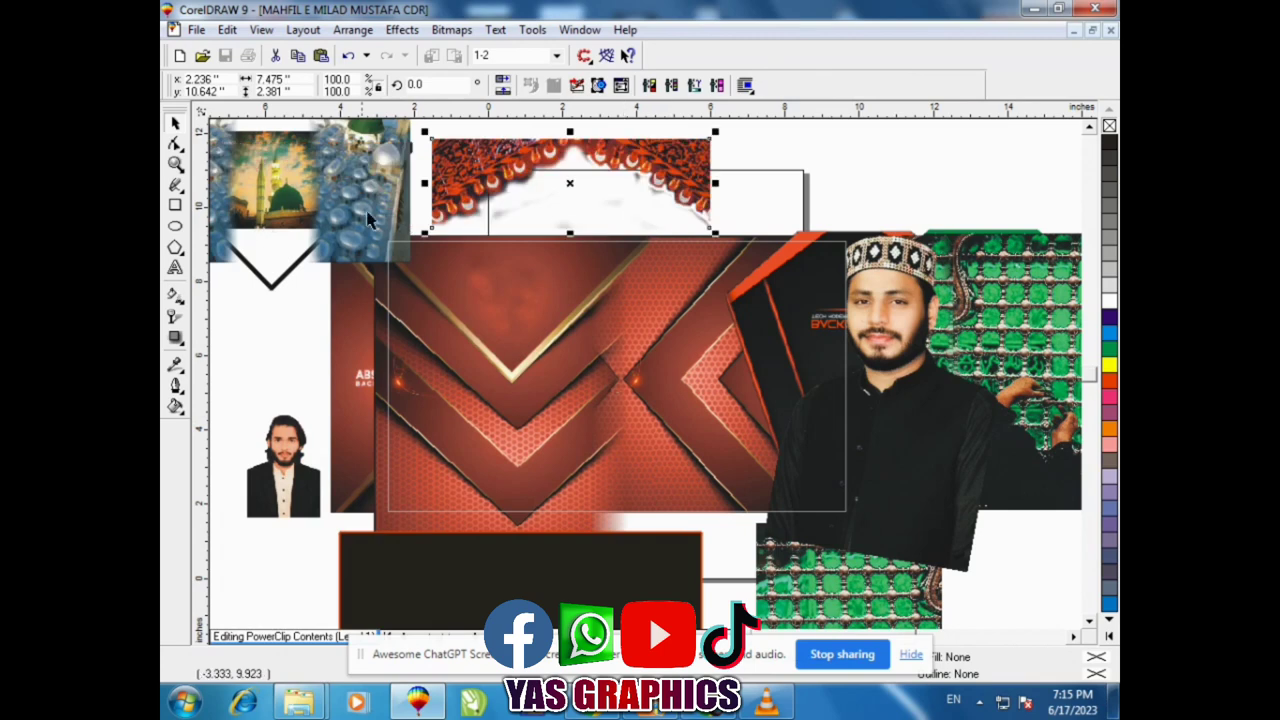
{"action": "left_click_drag", "start_coordinate": [372, 200], "coordinate": [516, 202]}
{"action": "left_click_drag", "start_coordinate": [310, 195], "coordinate": [440, 215]}
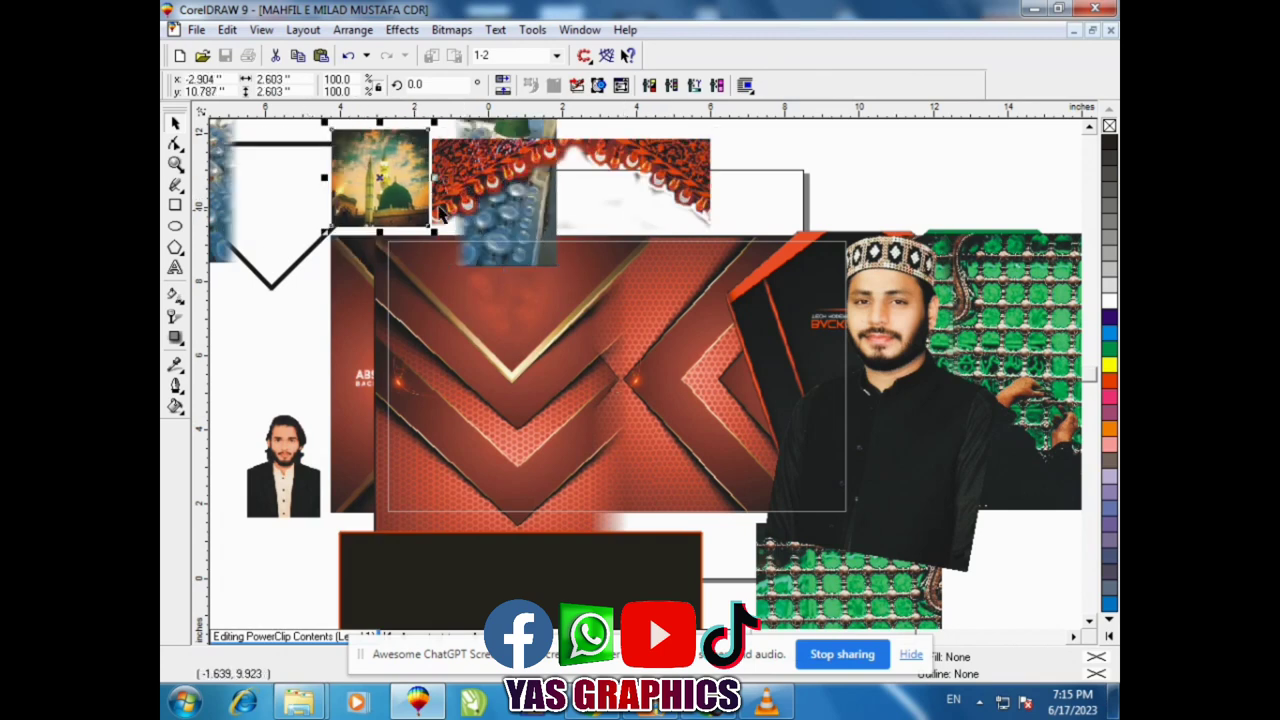
{"action": "left_click_drag", "start_coordinate": [226, 178], "coordinate": [272, 246]}
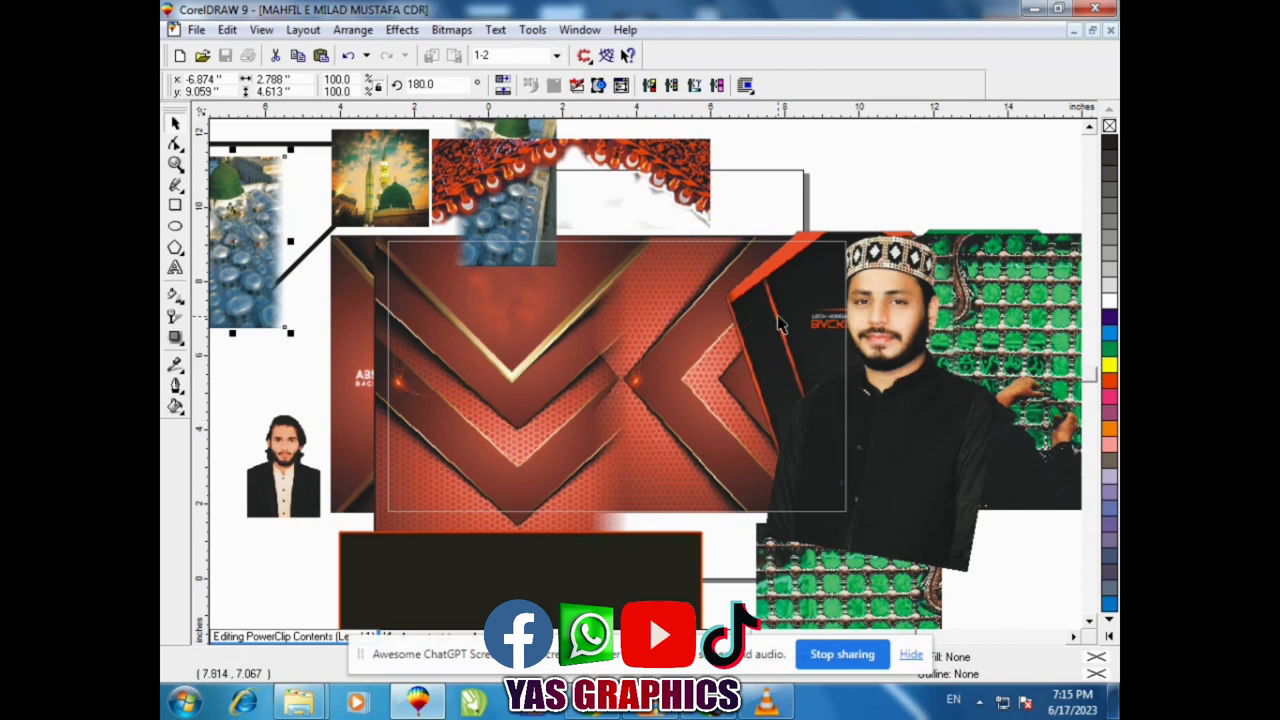
Try repositioning the black-and-orange panel, the large portrait, the black rectangle and the small portrait beside the banner.
{"action": "left_click_drag", "start_coordinate": [781, 323], "coordinate": [833, 360]}
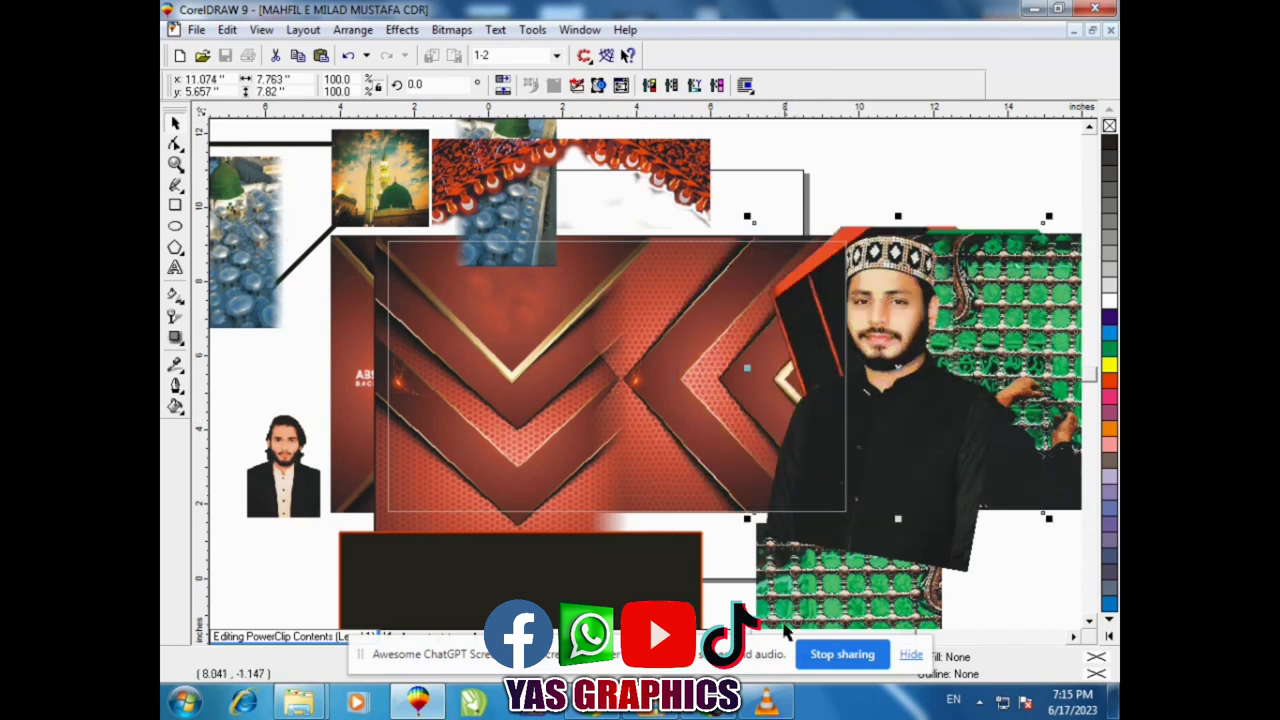
{"action": "left_click_drag", "start_coordinate": [885, 413], "coordinate": [771, 414]}
{"action": "left_click_drag", "start_coordinate": [605, 562], "coordinate": [601, 536]}
{"action": "left_click_drag", "start_coordinate": [294, 464], "coordinate": [241, 460]}
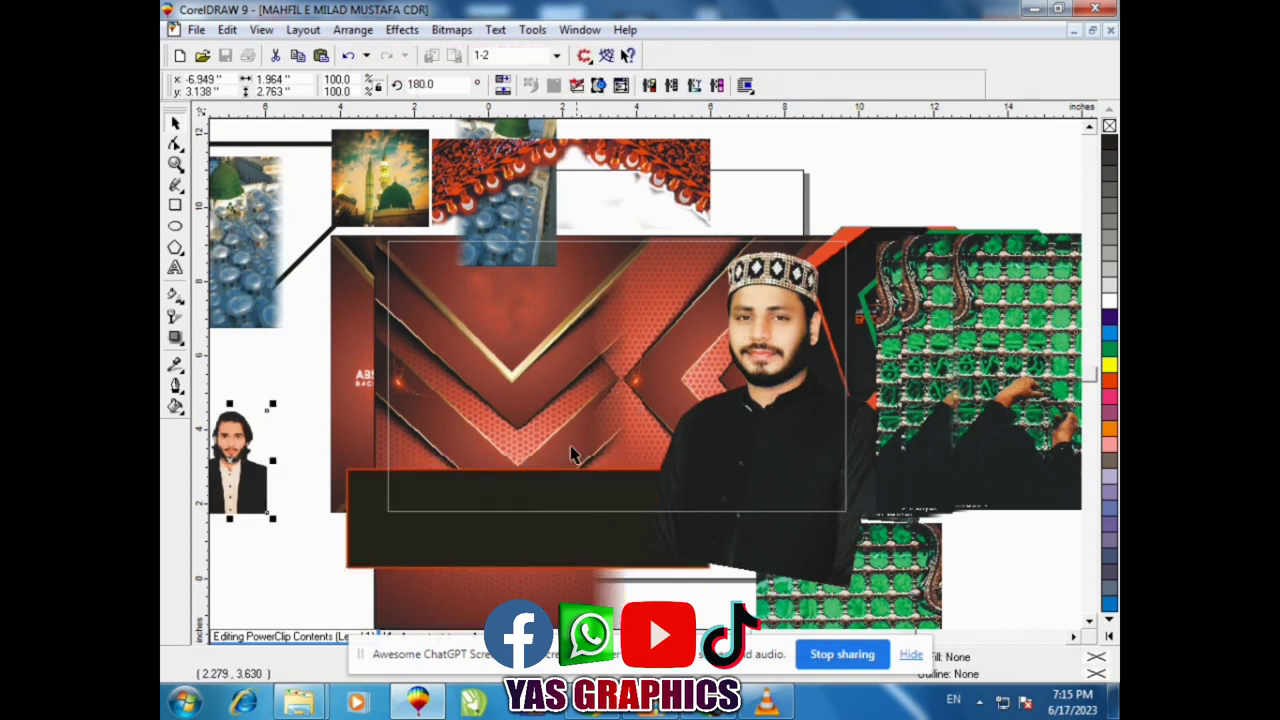
Undo the last moves of the small portrait, the black rectangle, the large portrait and the black-and-orange panel.
{"action": "key", "text": "ctrl+z"}
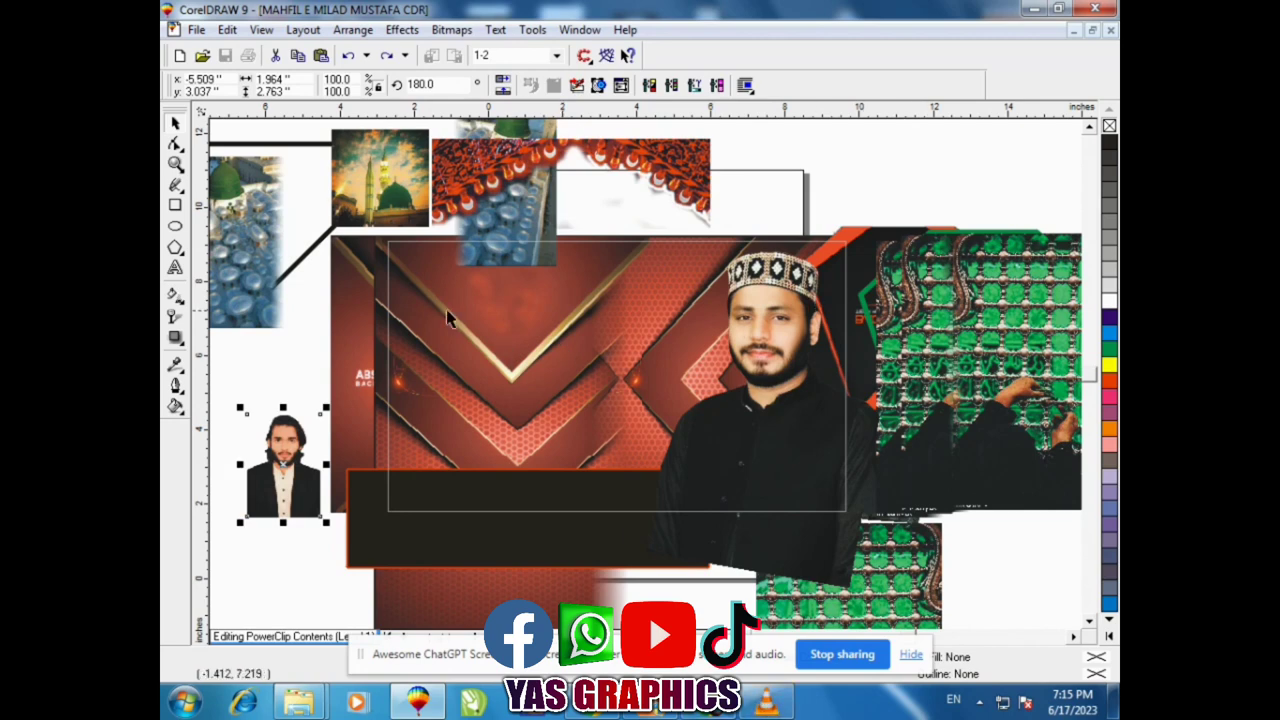
{"action": "key", "text": "ctrl+z"}
{"action": "key", "text": "ctrl+z"}
{"action": "key", "text": "ctrl+z"}
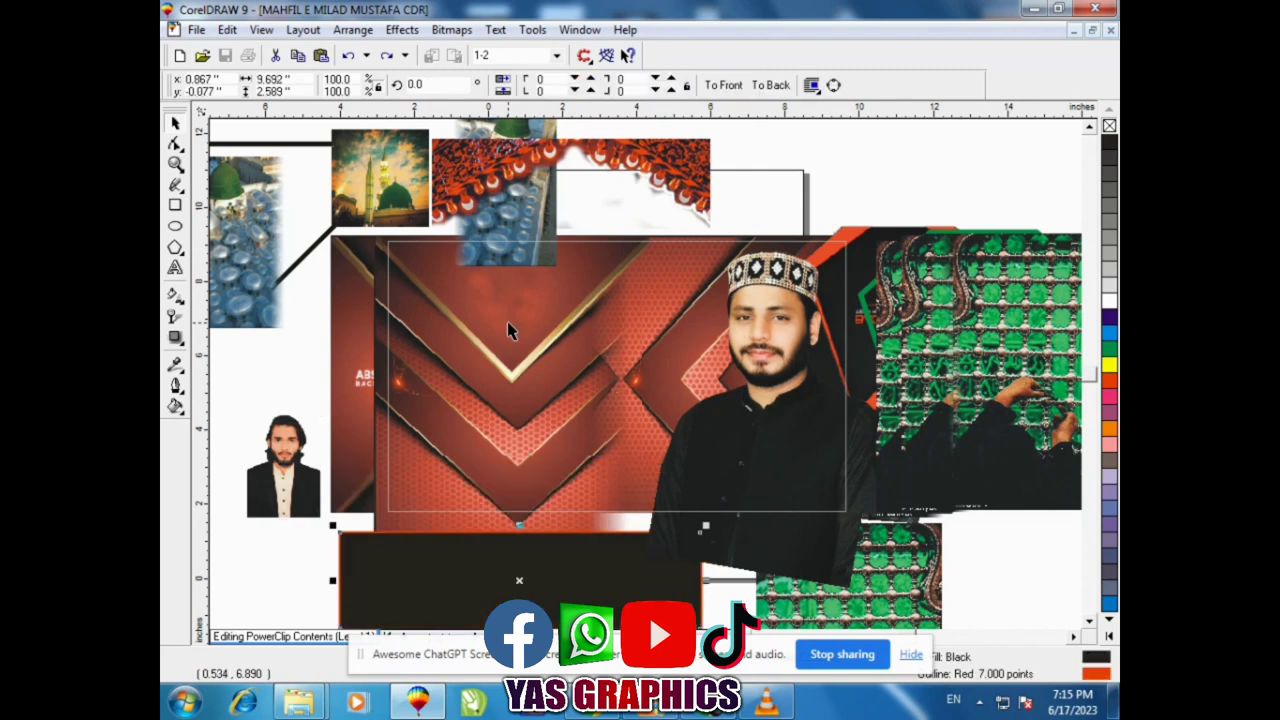
{"action": "key", "text": "ctrl+z"}
{"action": "key", "text": "ctrl+z"}
{"action": "key", "text": "ctrl+z"}
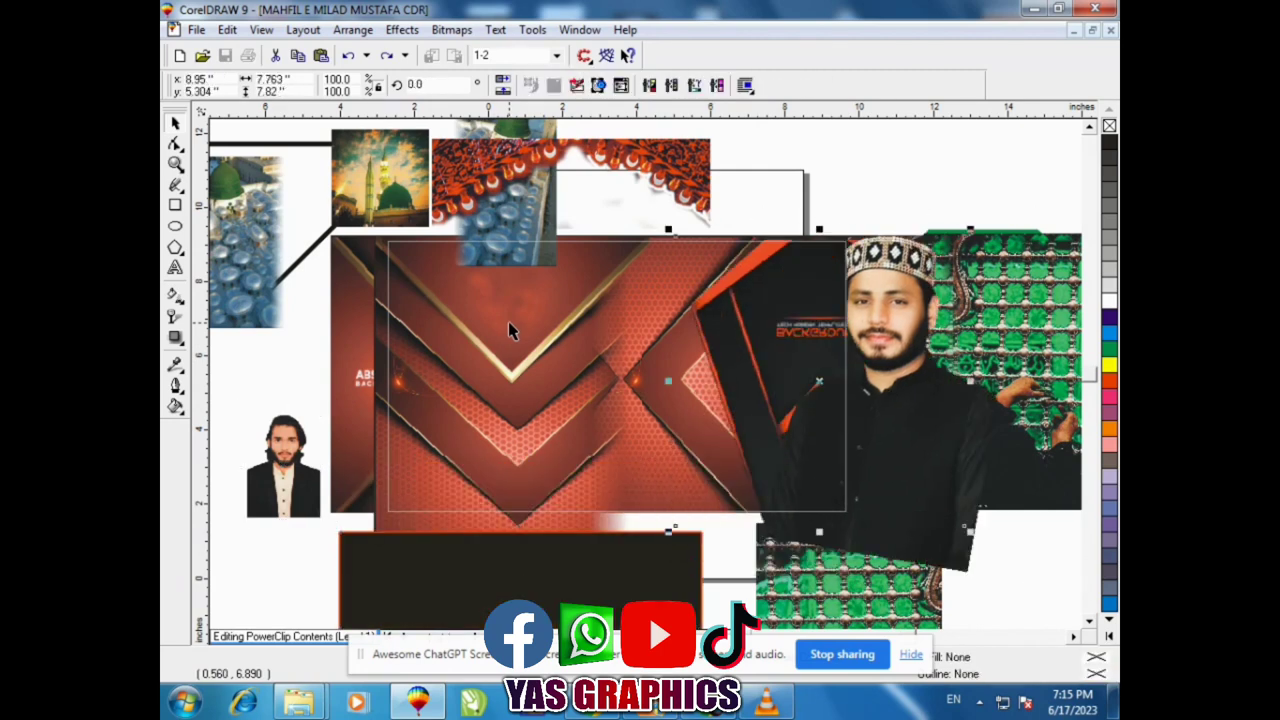
Examine the extracted blue-dome pictures, the mosque and ornament pictures, the small portrait and the large portrait up close.
{"action": "left_click", "coordinate": [175, 164]}
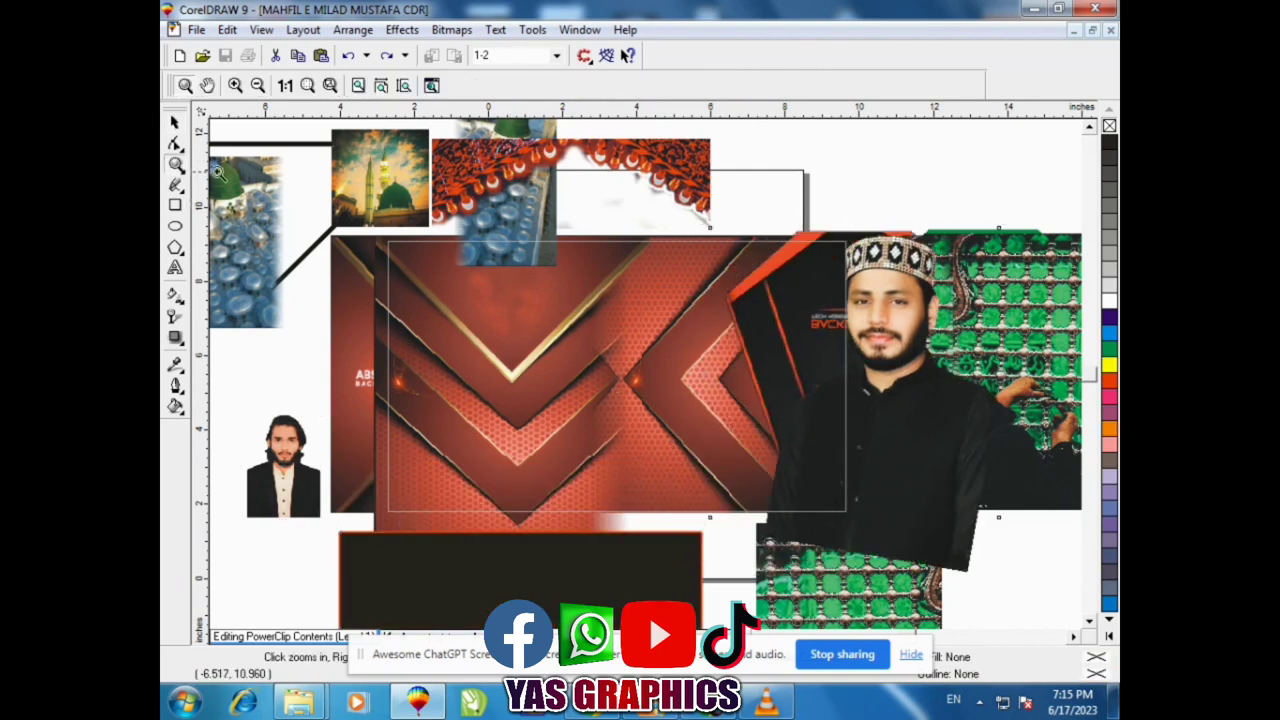
{"action": "left_click_drag", "start_coordinate": [483, 181], "coordinate": [572, 236]}
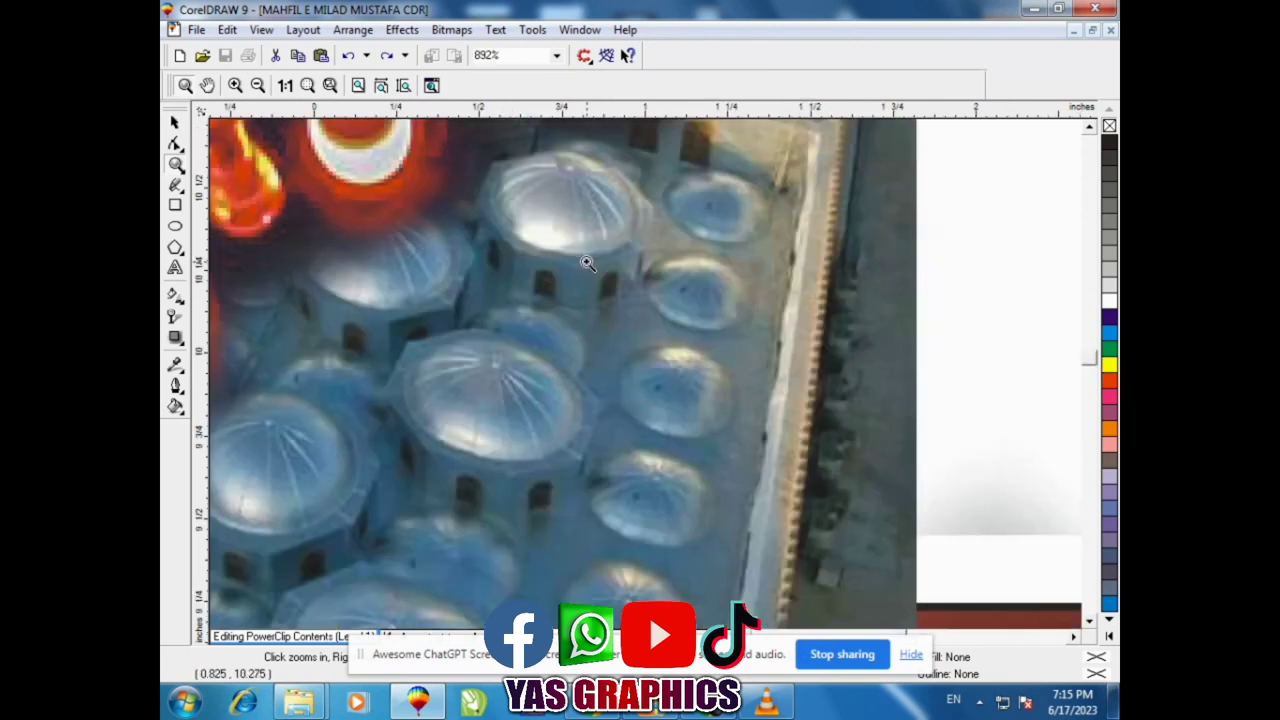
{"action": "right_click", "coordinate": [587, 263]}
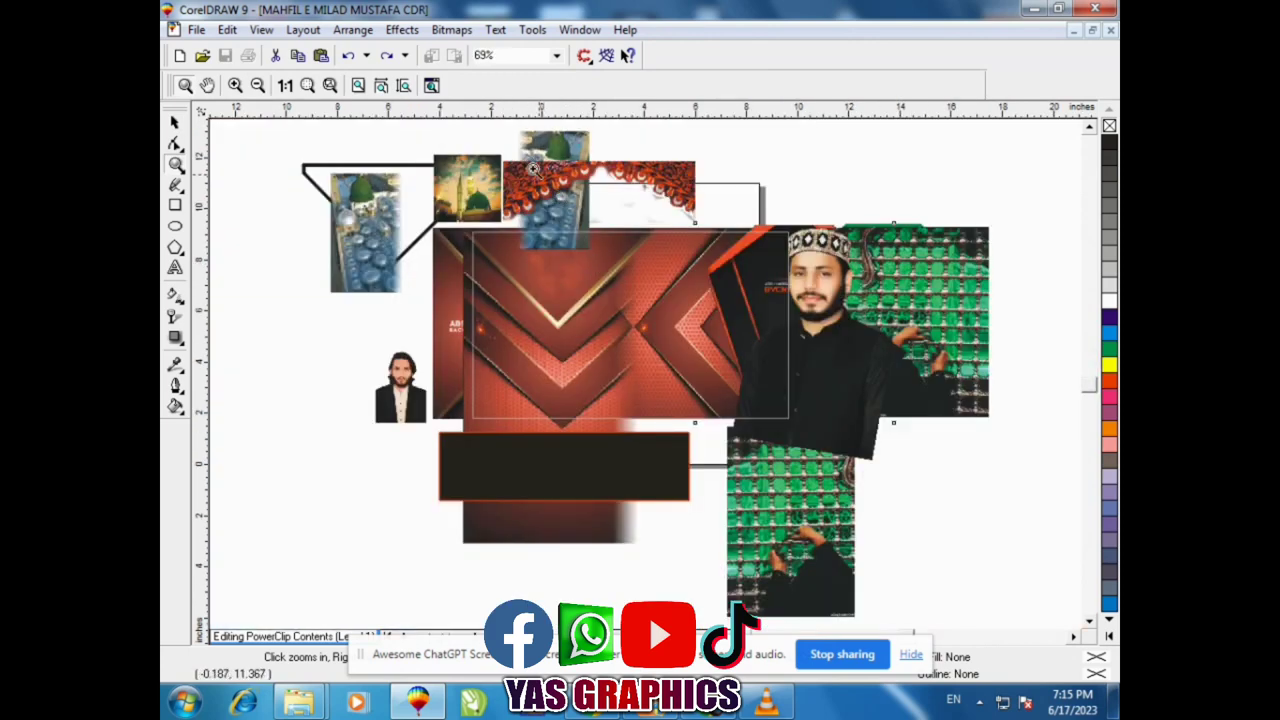
{"action": "left_click_drag", "start_coordinate": [533, 169], "coordinate": [462, 168]}
{"action": "right_click", "coordinate": [586, 226]}
{"action": "right_click", "coordinate": [398, 282]}
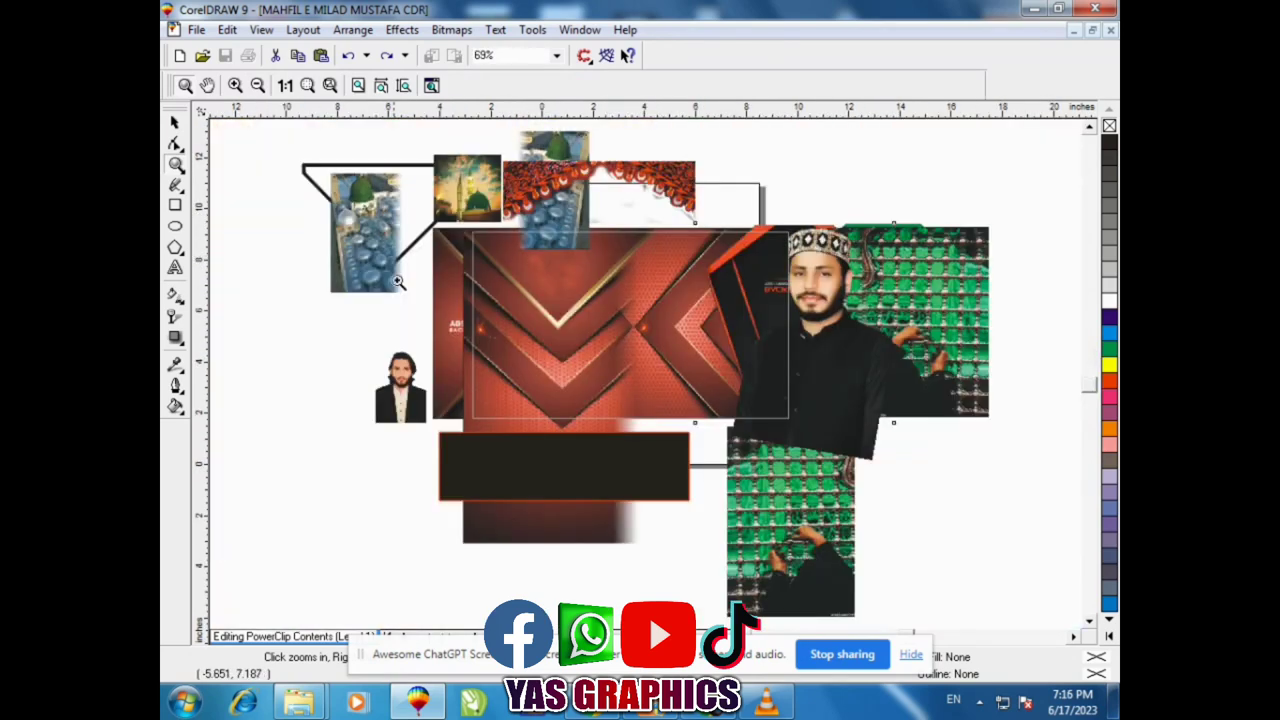
{"action": "left_click_drag", "start_coordinate": [316, 172], "coordinate": [460, 306]}
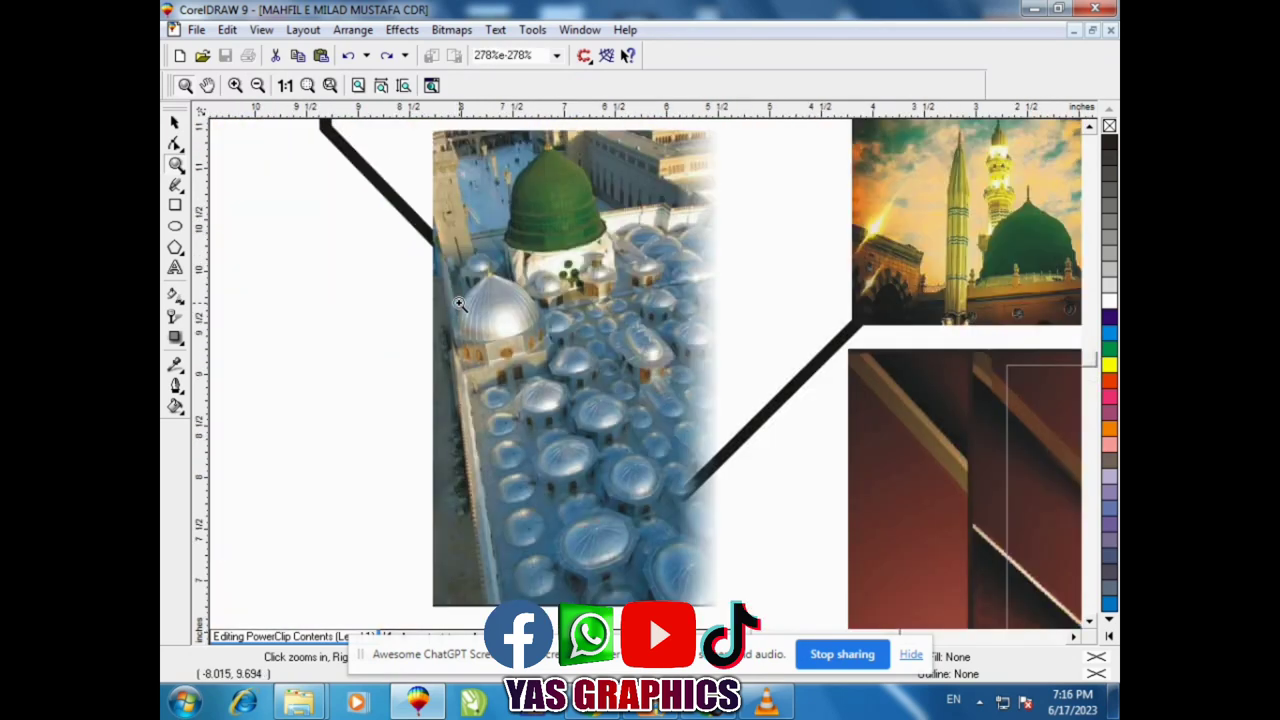
{"action": "right_click", "coordinate": [461, 307]}
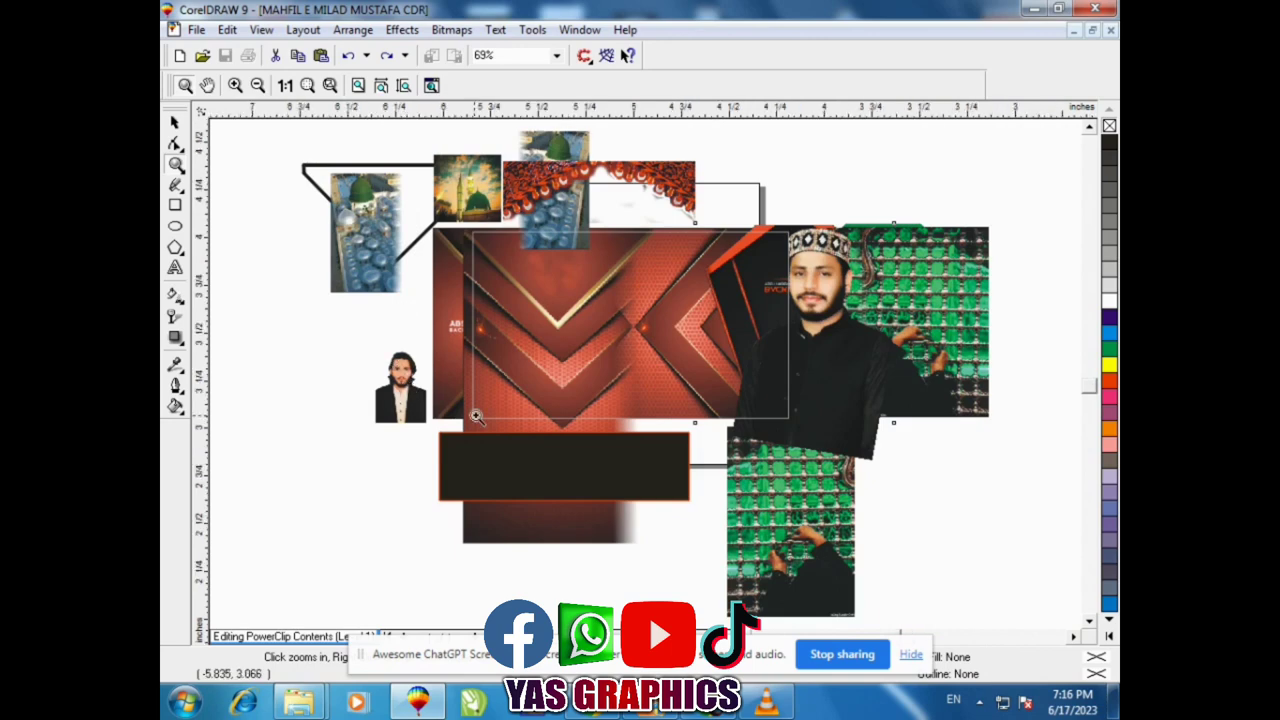
{"action": "left_click_drag", "start_coordinate": [370, 352], "coordinate": [428, 420]}
{"action": "right_click", "coordinate": [708, 428]}
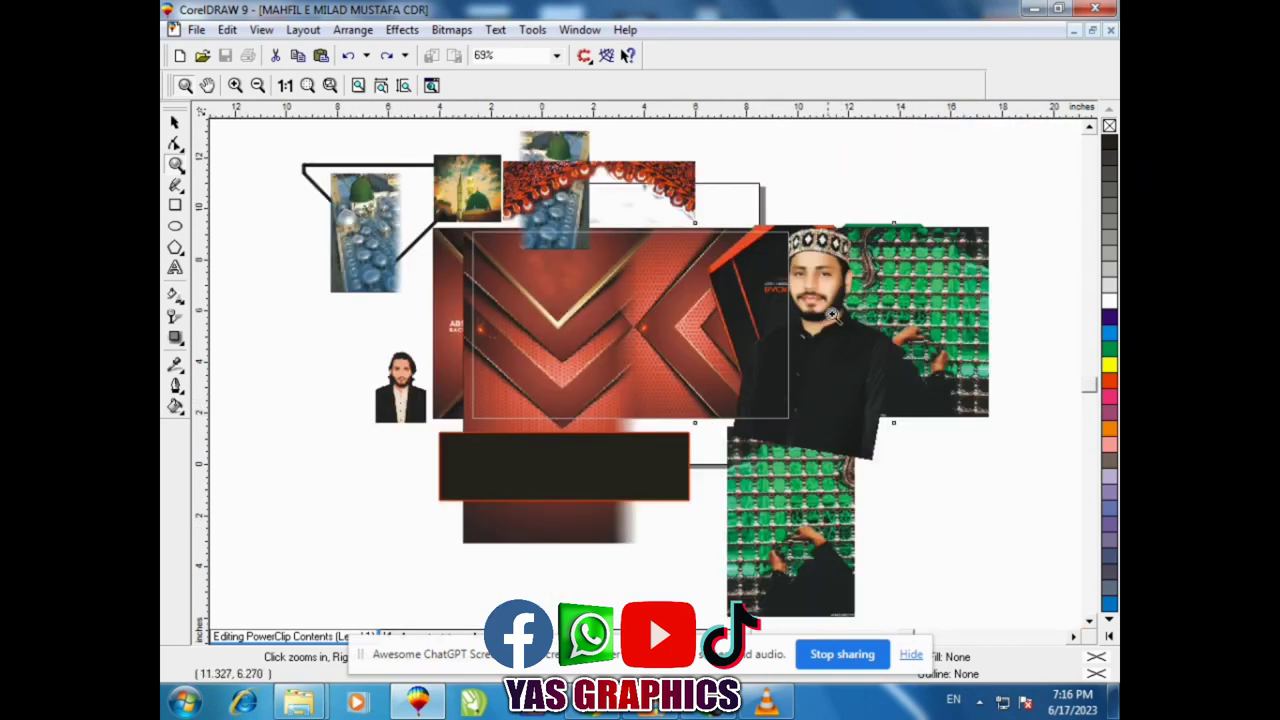
{"action": "left_click_drag", "start_coordinate": [750, 228], "coordinate": [930, 338]}
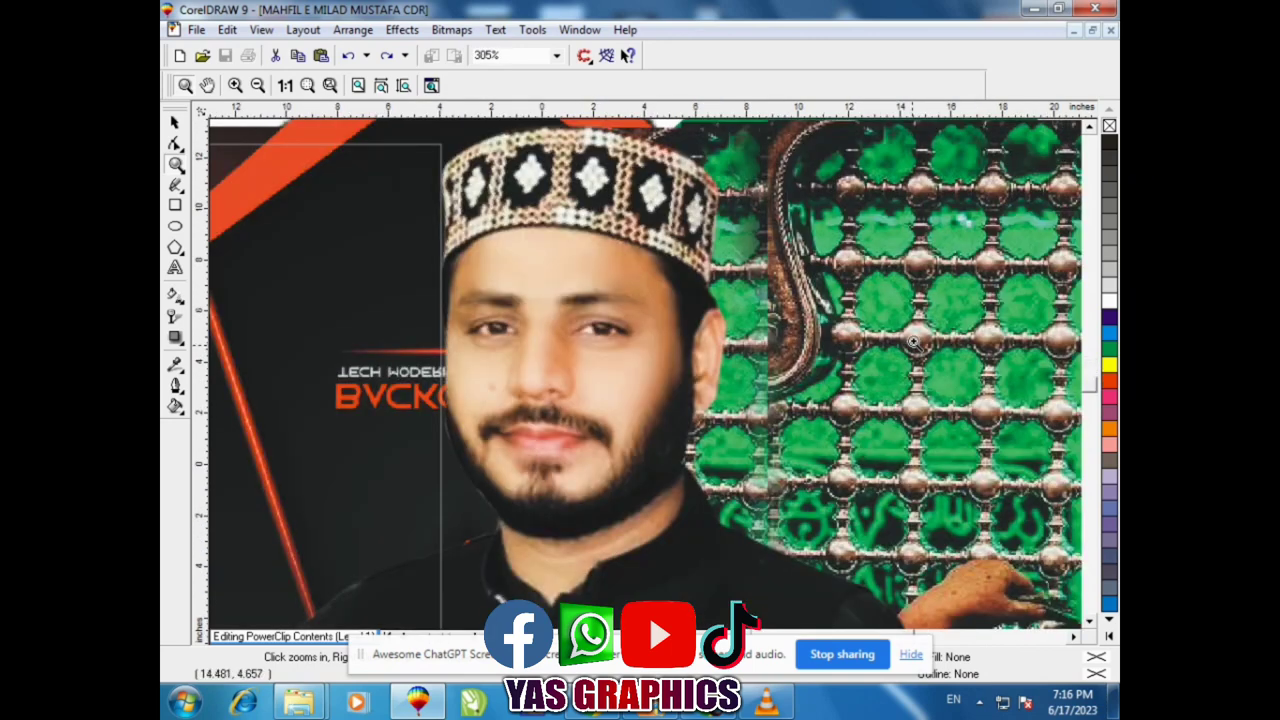
Examine the extracted green lattice pictures beside and below the large portrait up close.
{"action": "right_click", "coordinate": [913, 342]}
{"action": "left_click_drag", "start_coordinate": [918, 220], "coordinate": [1078, 311]}
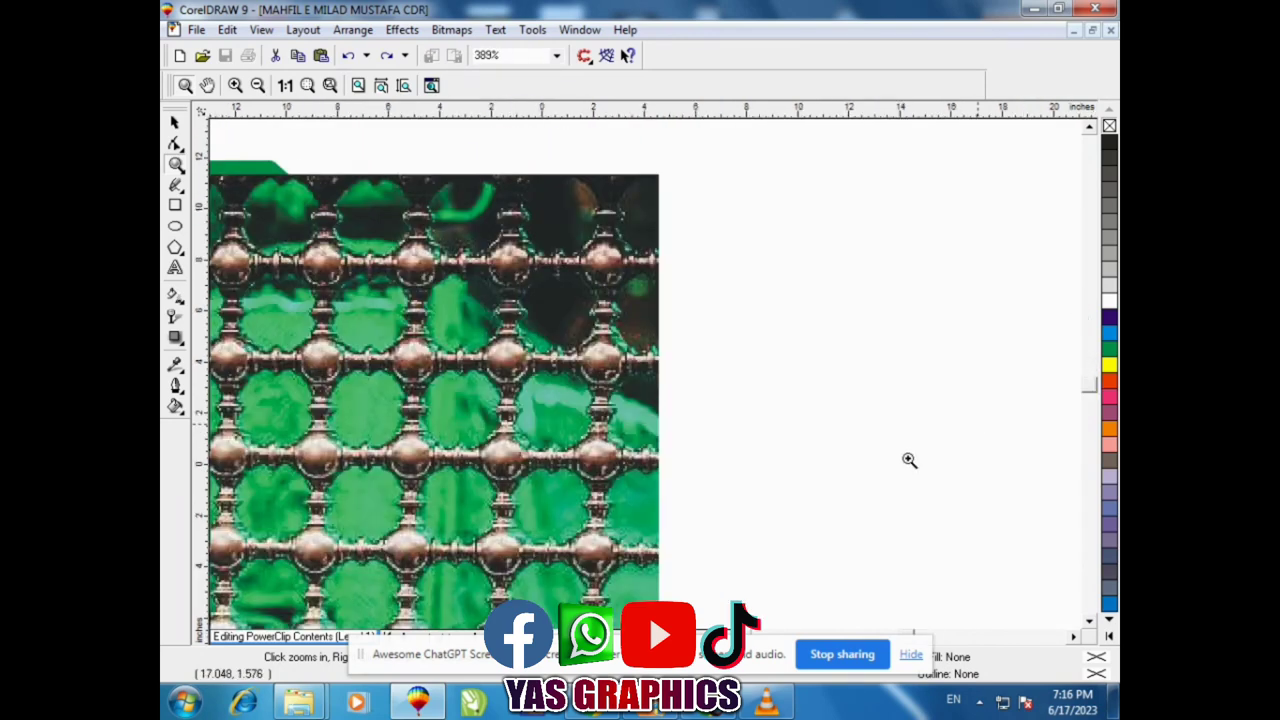
{"action": "right_click", "coordinate": [909, 460]}
{"action": "left_click_drag", "start_coordinate": [698, 419], "coordinate": [873, 506]}
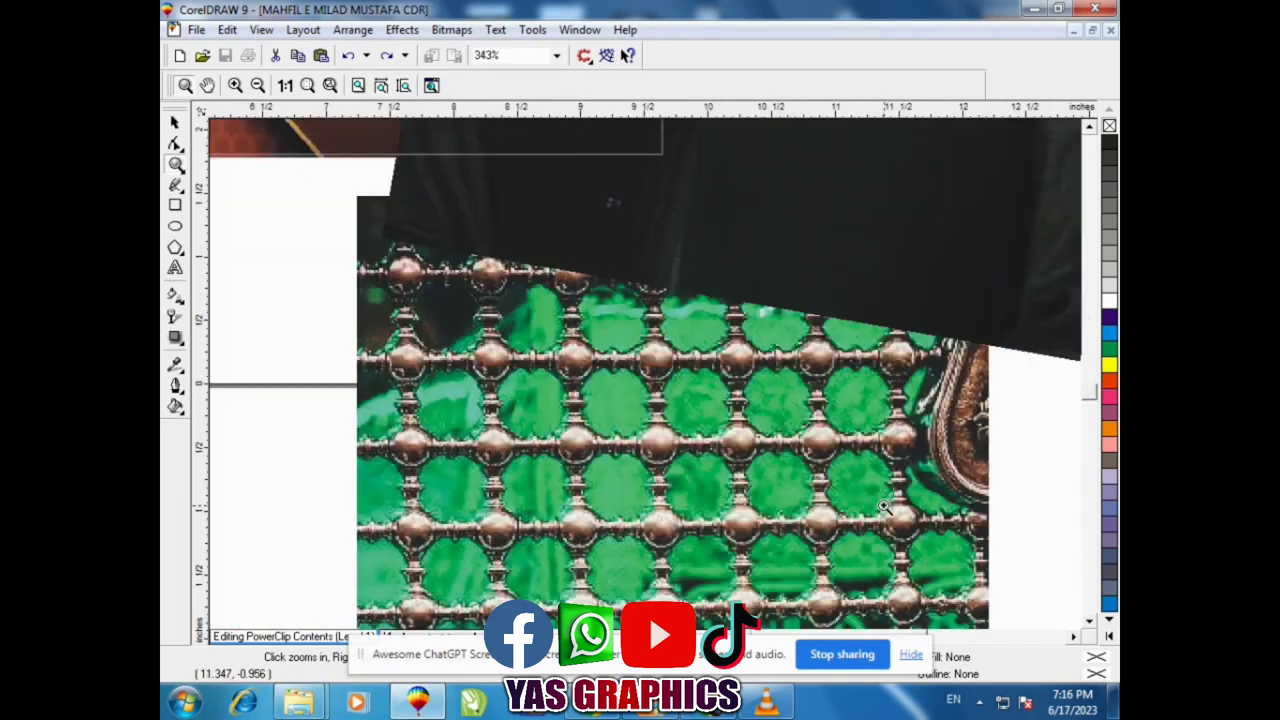
{"action": "right_click", "coordinate": [881, 503]}
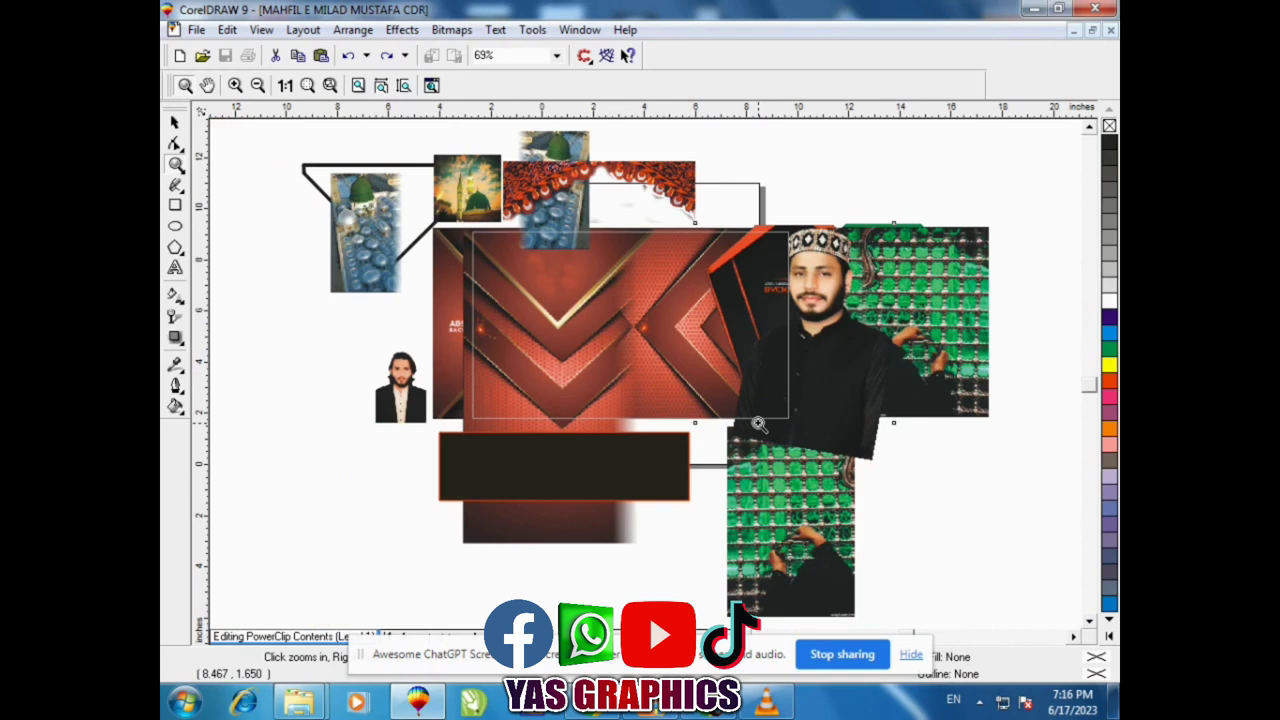
Undo spreading and extracting the triangular frame's pictures, plus the moves of the black rectangle and the small portrait with the cap.
{"action": "key", "text": "ctrl+z"}
{"action": "key", "text": "ctrl+z"}
{"action": "key", "text": "ctrl+z"}
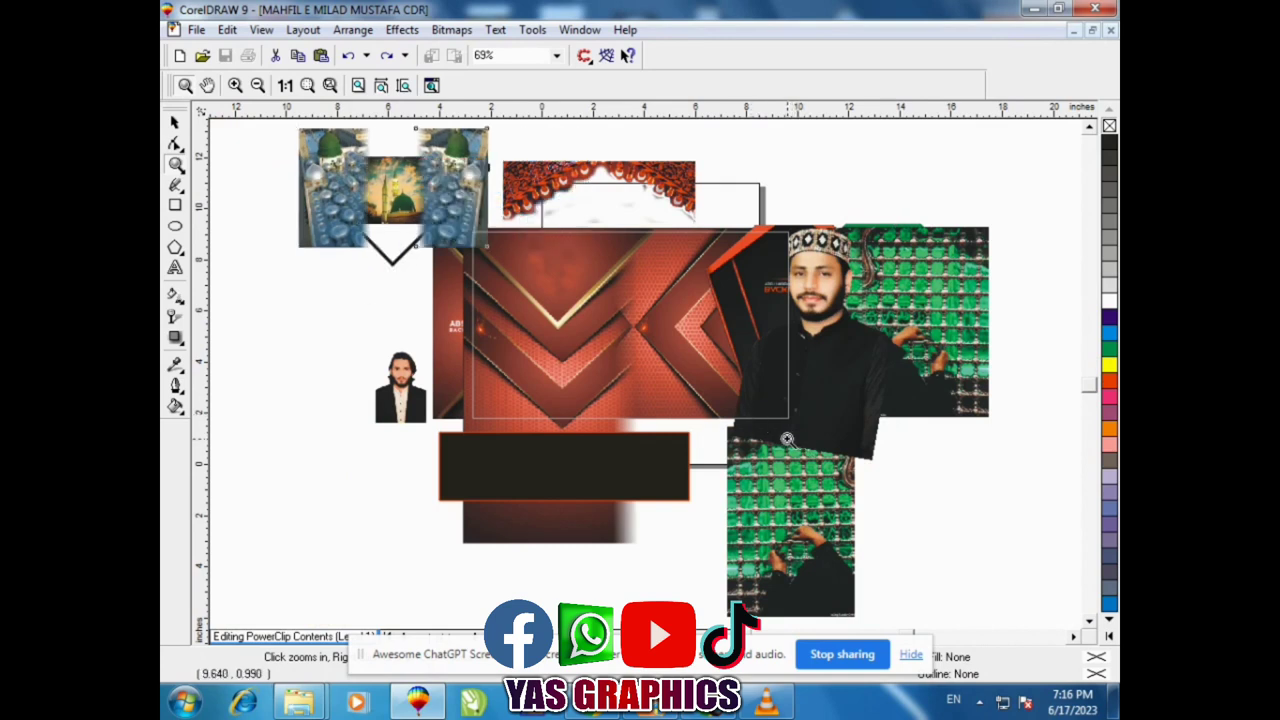
{"action": "left_click", "coordinate": [174, 122]}
{"action": "key", "text": "ctrl+z"}
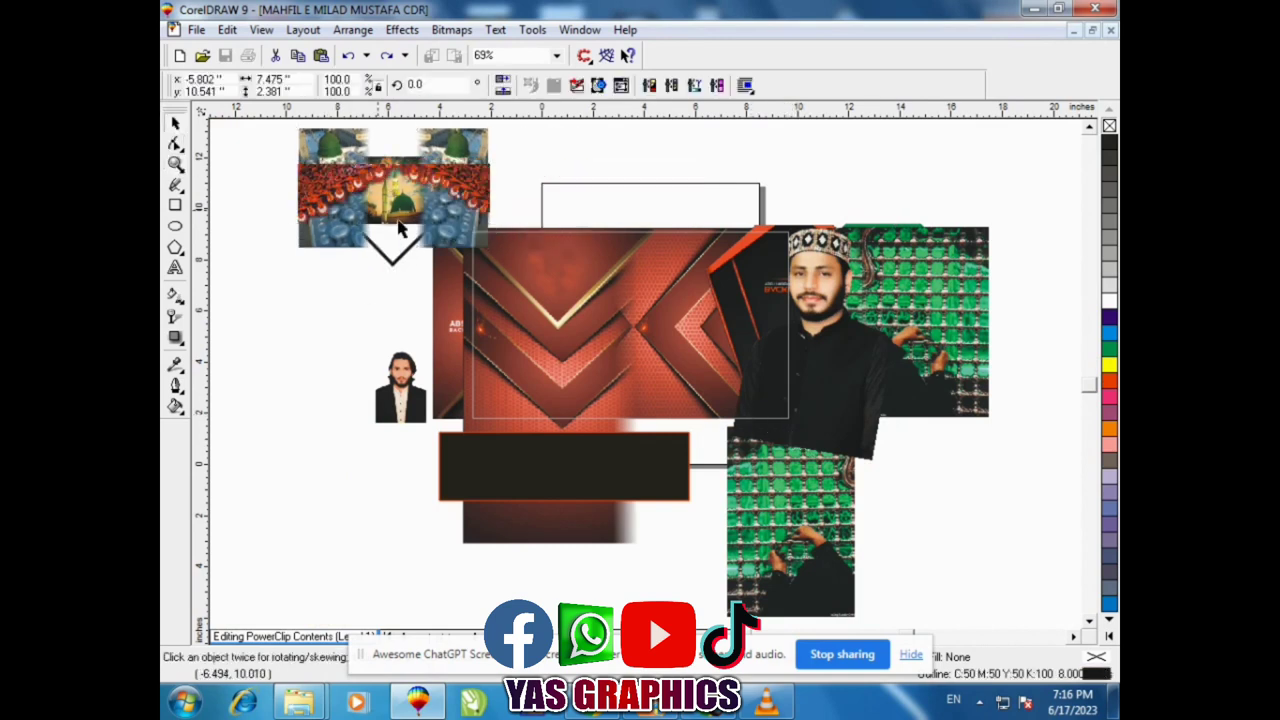
{"action": "key", "text": "ctrl+z"}
{"action": "key", "text": "ctrl+z"}
{"action": "key", "text": "ctrl+z"}
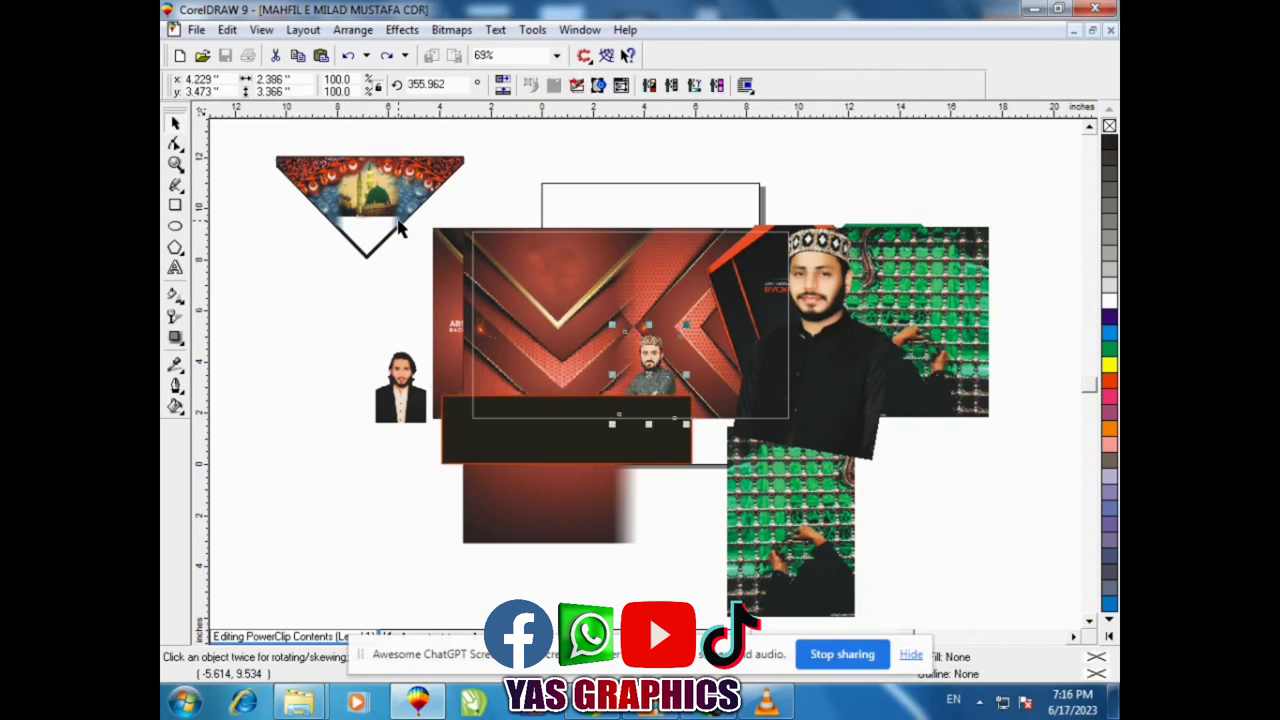
Undo the moves of the other small portrait, the large portrait, the black-and-orange panel and the green lattice pictures.
{"action": "key", "text": "ctrl+z"}
{"action": "key", "text": "ctrl+z"}
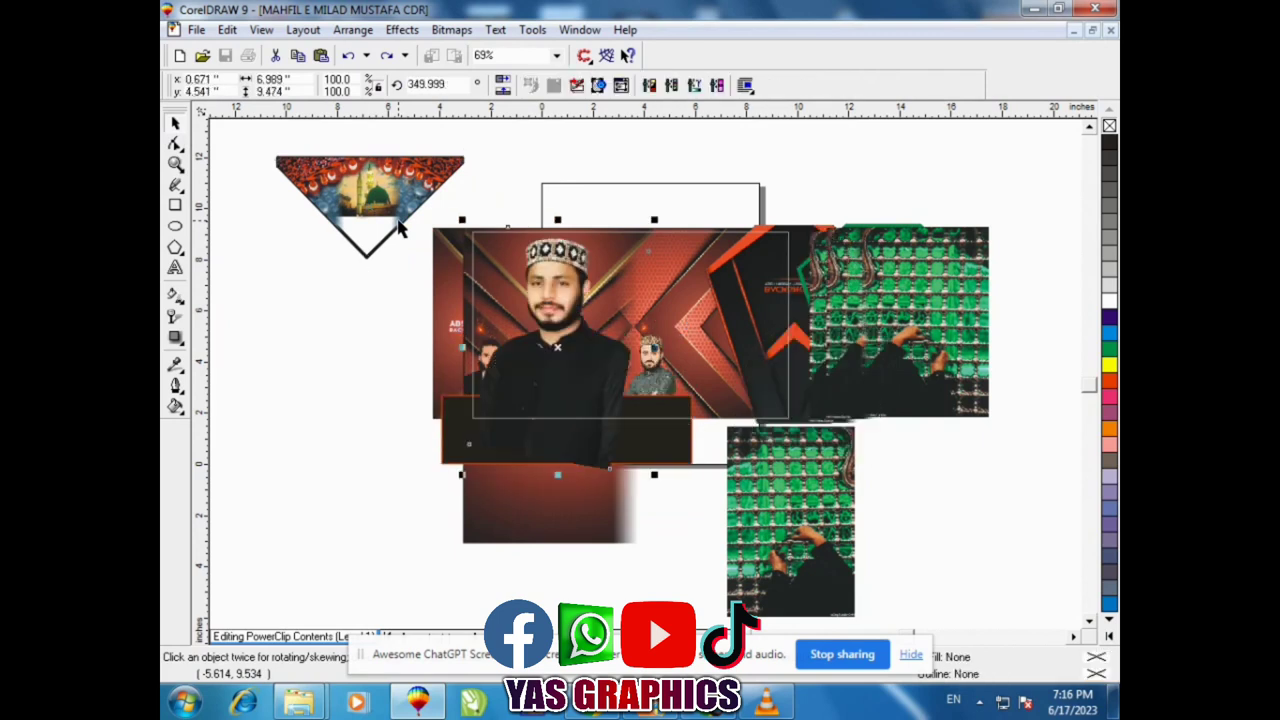
{"action": "key", "text": "ctrl+z"}
{"action": "key", "text": "ctrl+z"}
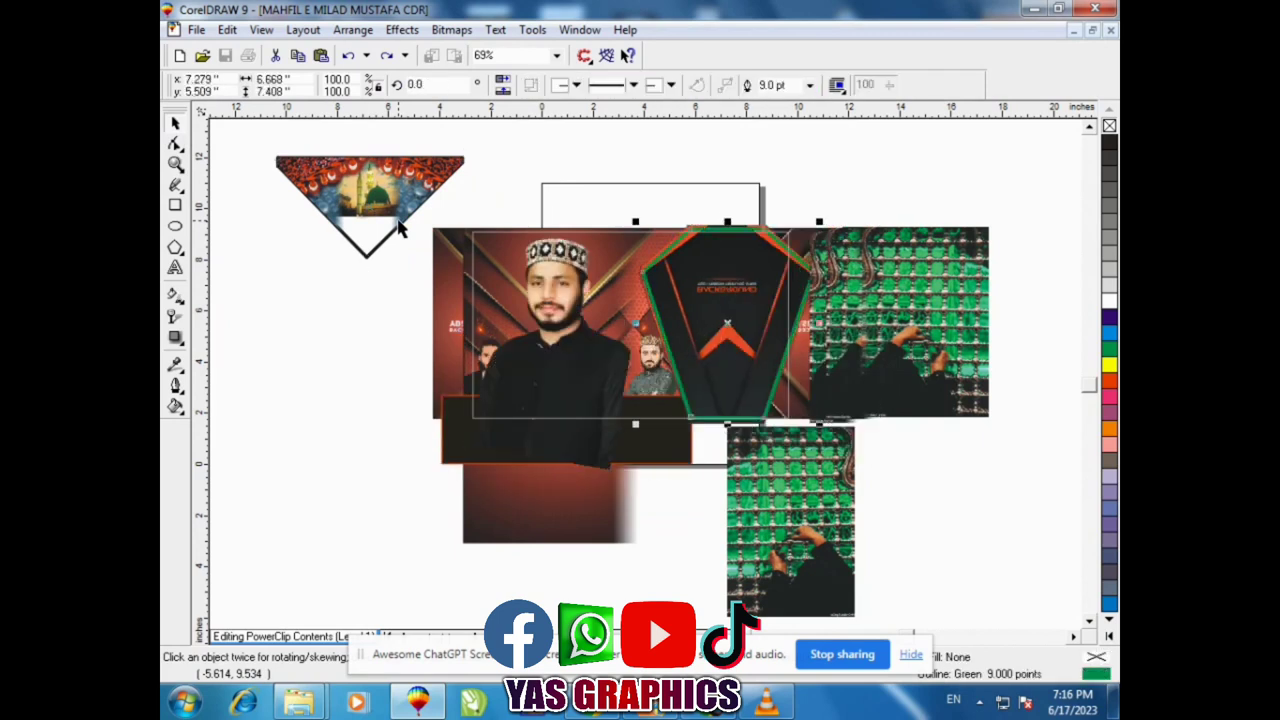
{"action": "key", "text": "ctrl+z"}
{"action": "key", "text": "ctrl+z"}
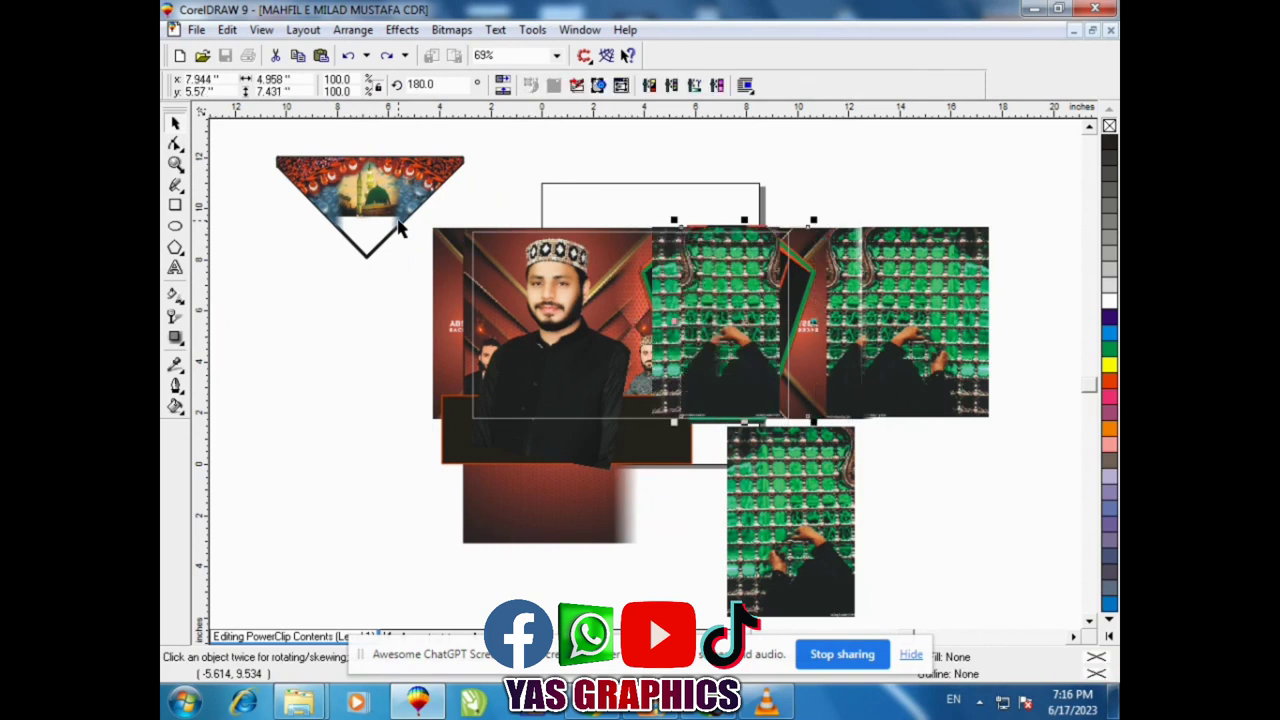
{"action": "key", "text": "ctrl+z"}
{"action": "key", "text": "ctrl+z"}
{"action": "key", "text": "ctrl+z"}
{"action": "key", "text": "ctrl+z"}
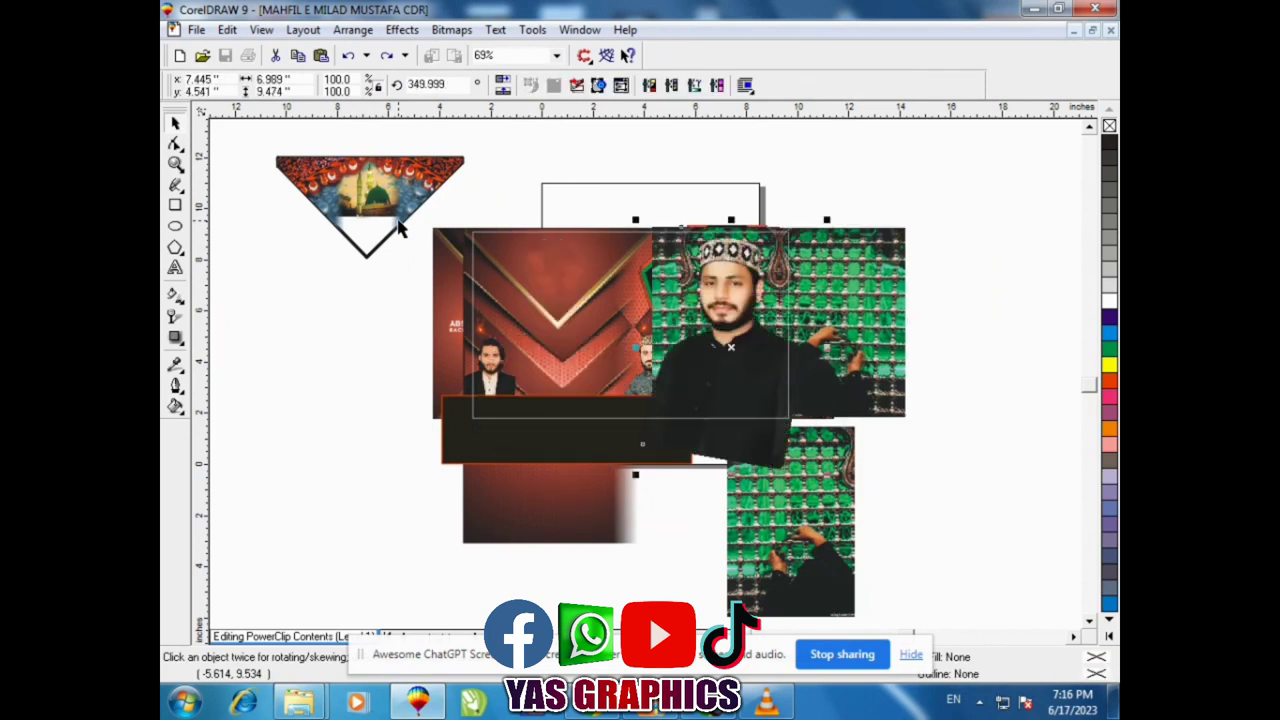
Undo extracting the green frame's contents, moving the triangular frame and opening the PowerClip to bring back the complete banner.
{"action": "key", "text": "ctrl+z"}
{"action": "key", "text": "ctrl+z"}
{"action": "key", "text": "ctrl+z"}
{"action": "key", "text": "ctrl+z"}
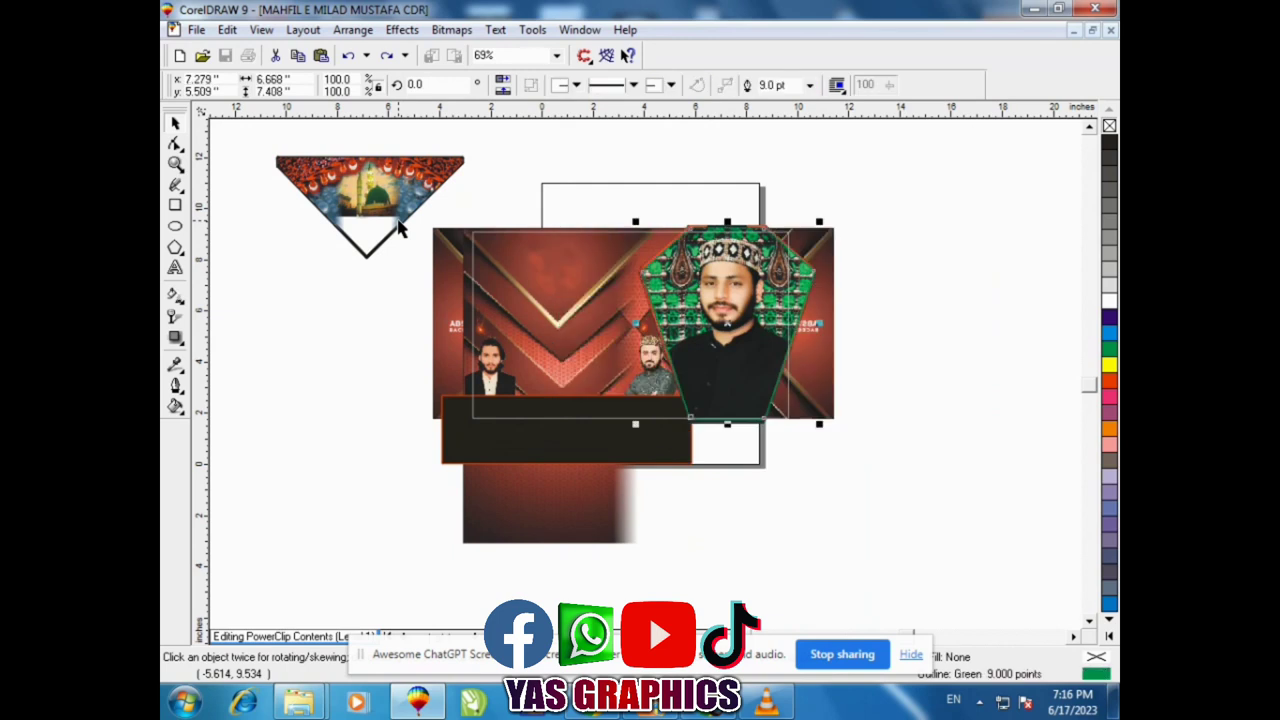
{"action": "key", "text": "ctrl+z"}
{"action": "key", "text": "ctrl+z"}
{"action": "key", "text": "ctrl+z"}
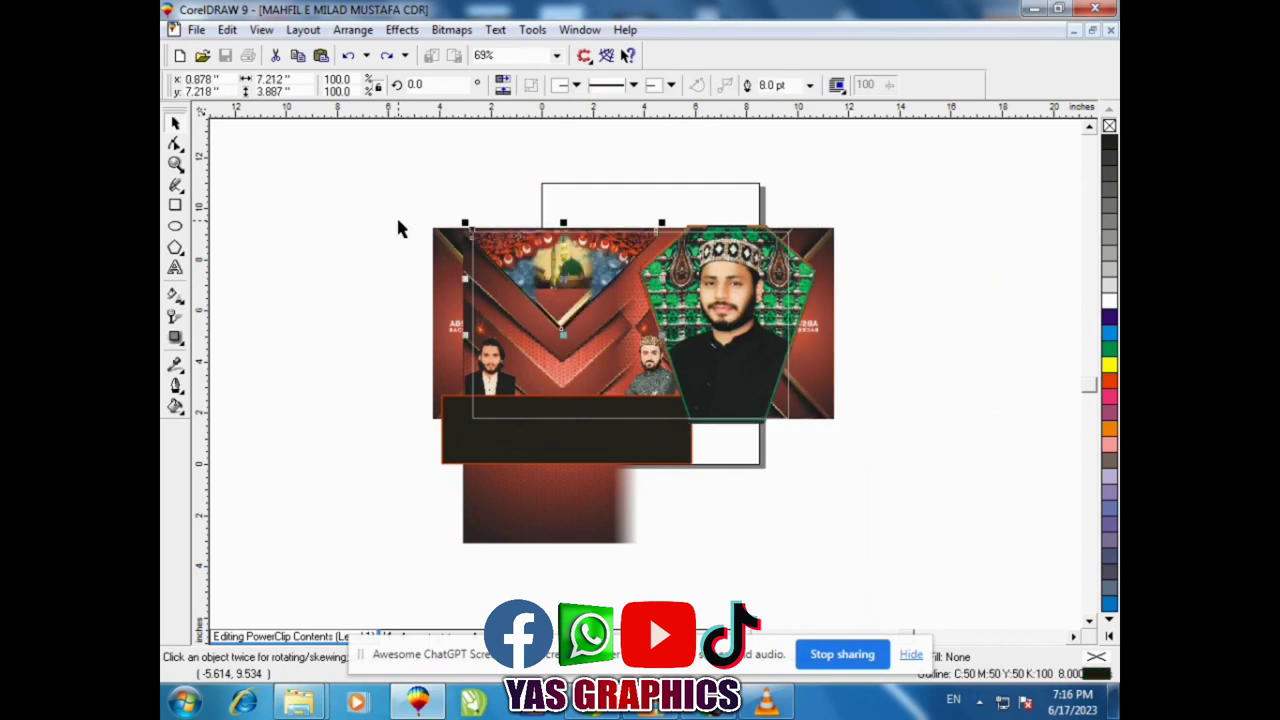
{"action": "key", "text": "ctrl+z"}
{"action": "key", "text": "ctrl+z"}
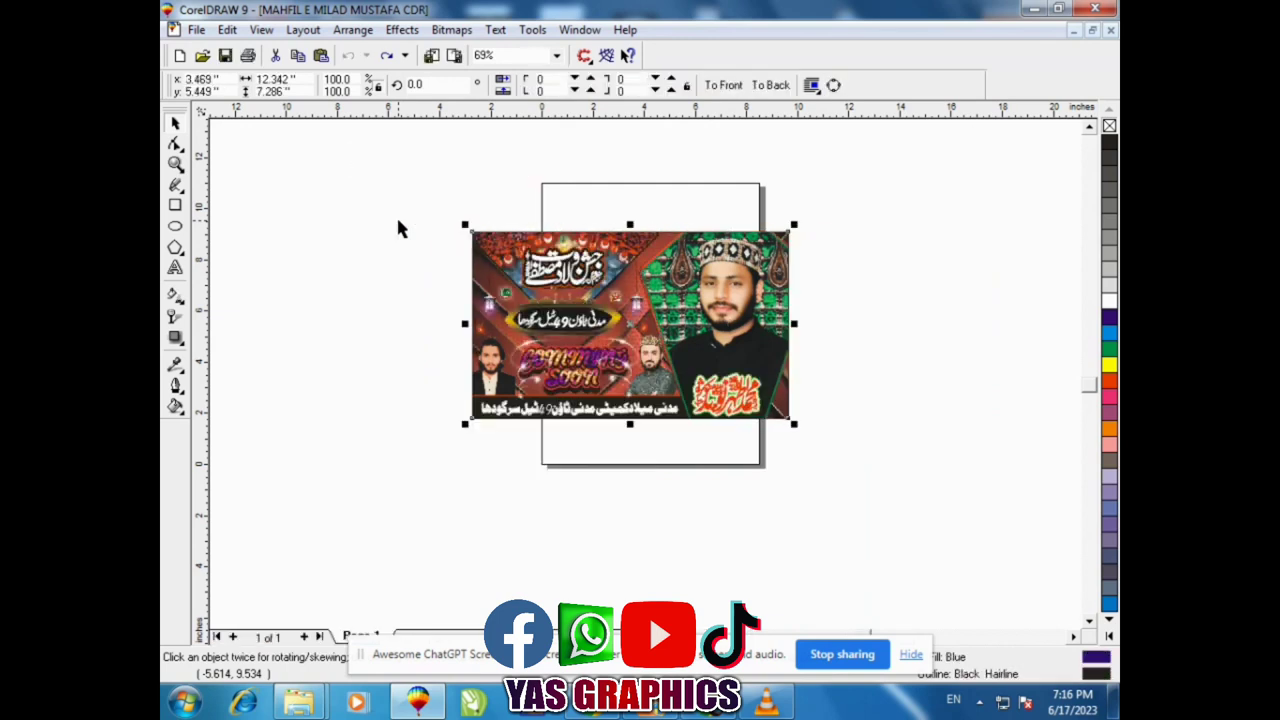
{"action": "key", "text": "F4"}
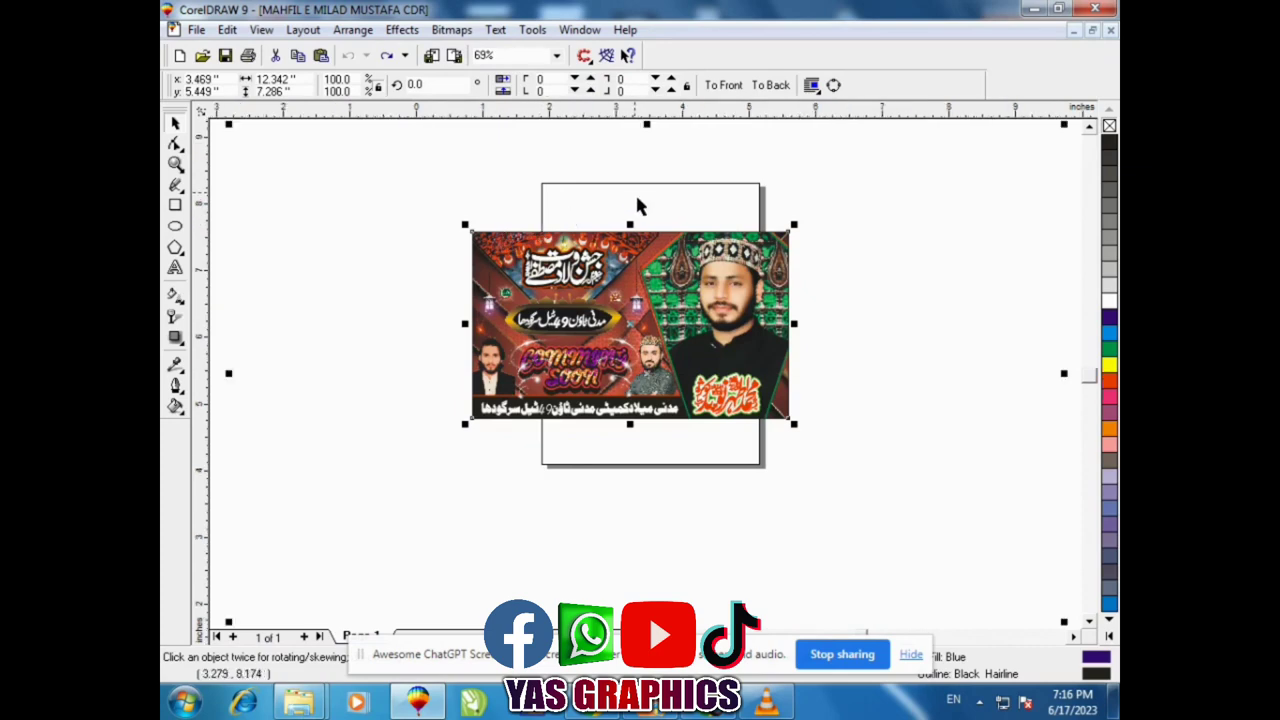
{"action": "key", "text": "shift+F2"}
Switch to VLC media player, preview the open video from about its midpoint, and return to the banner in CorelDRAW.
{"action": "left_click", "coordinate": [766, 700]}
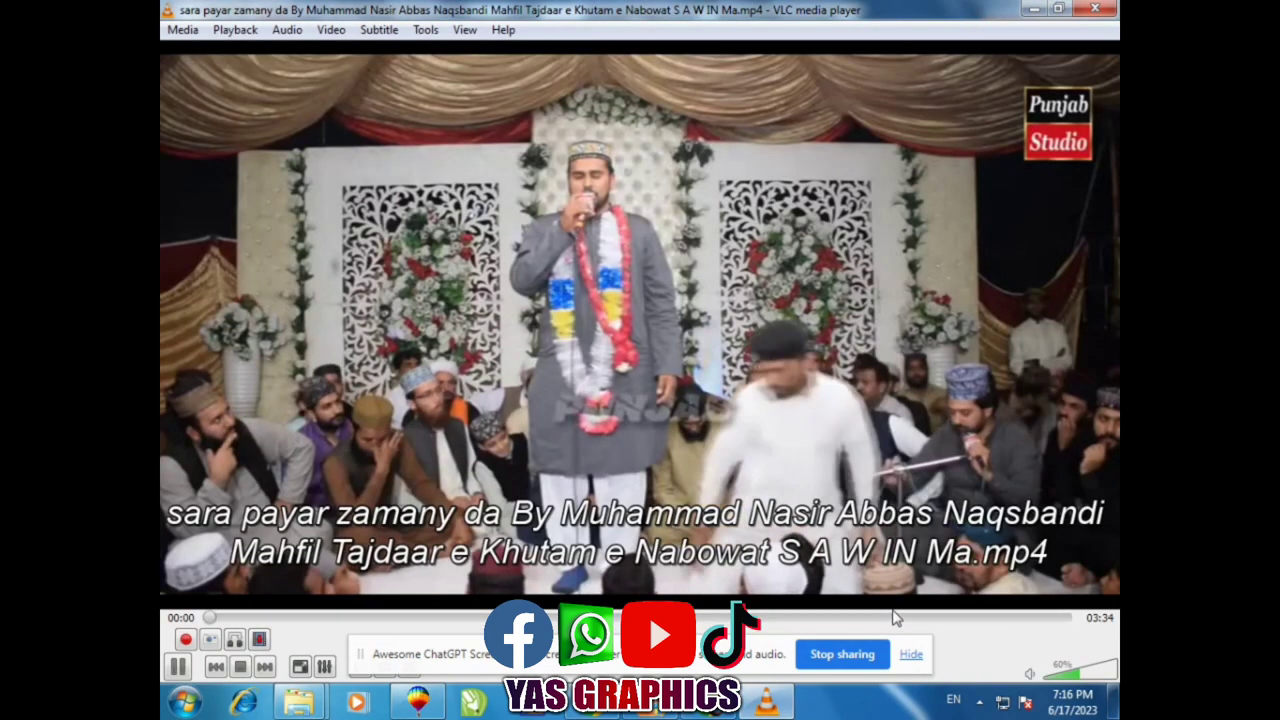
{"action": "key", "text": "space"}
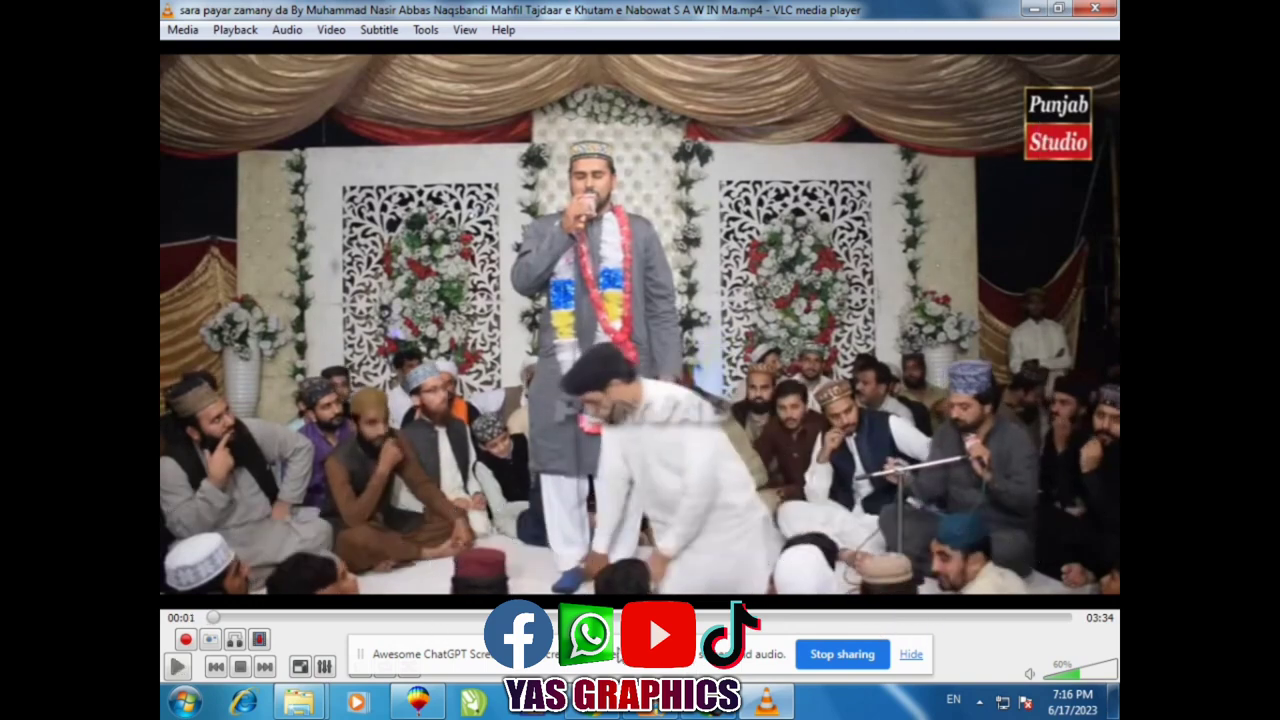
{"action": "left_click", "coordinate": [644, 617]}
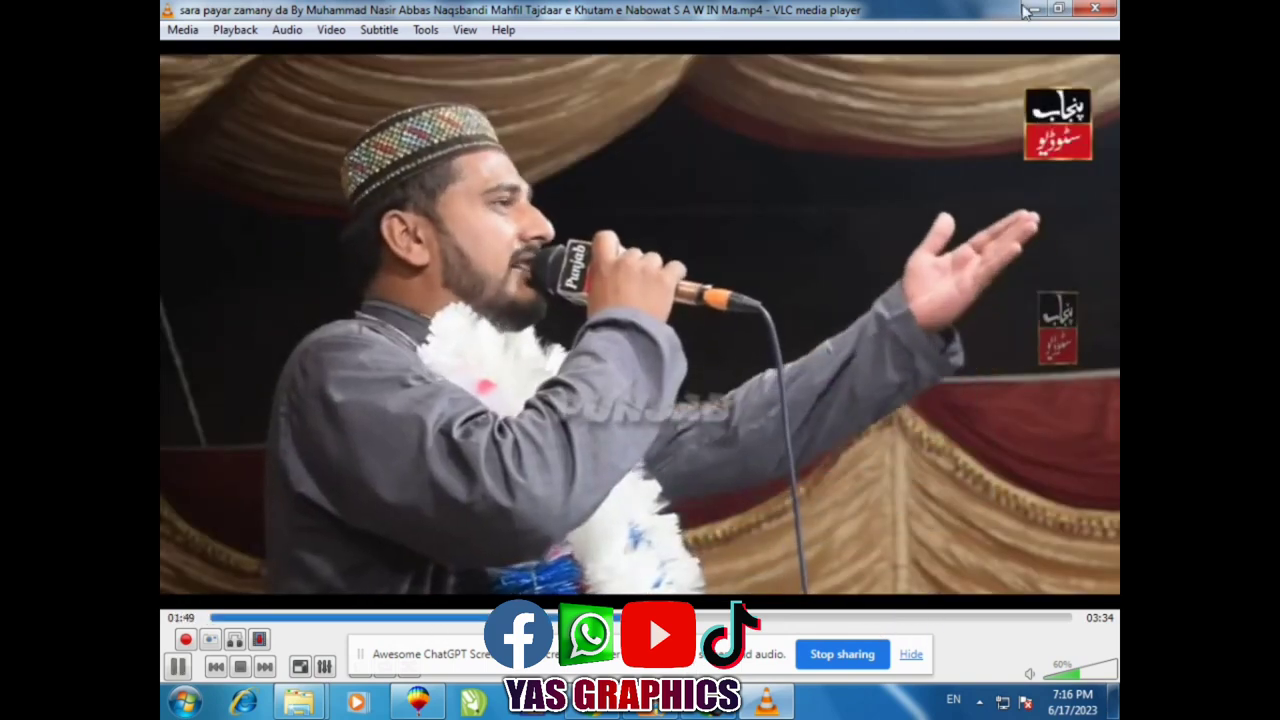
{"action": "left_click", "coordinate": [1033, 9]}
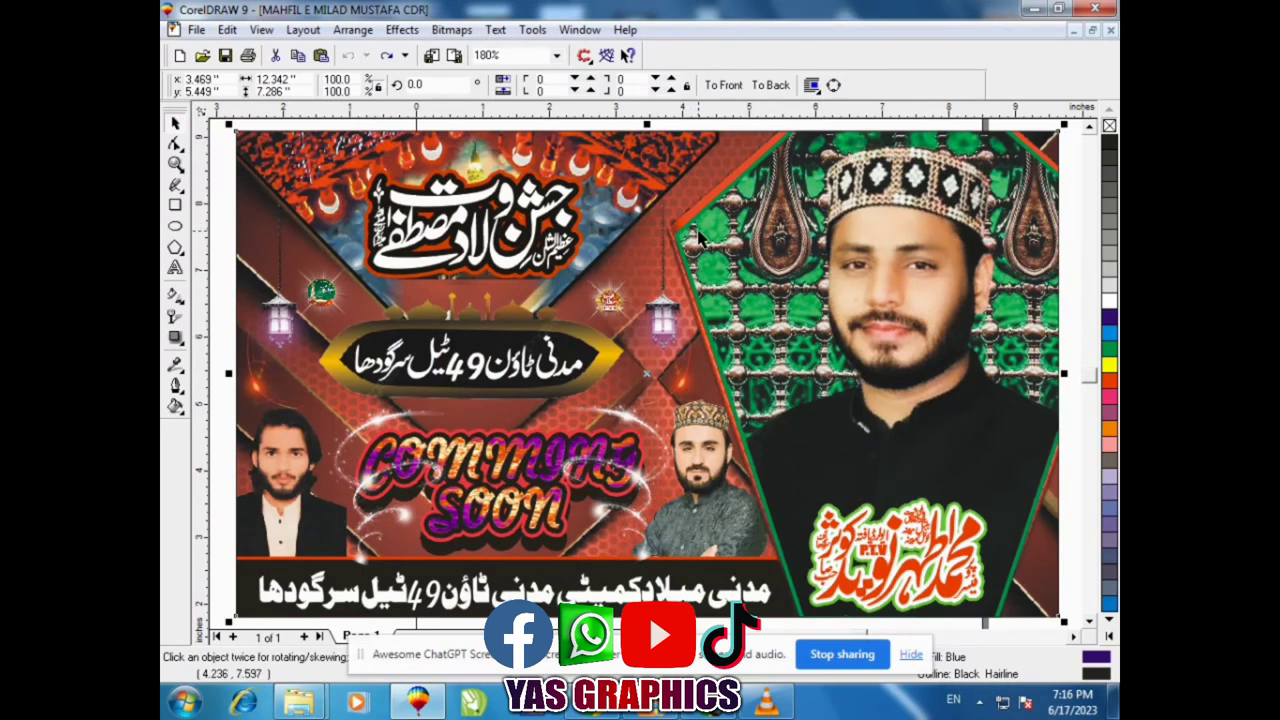
Start a two-color fountain fill for the banner's top calligraphy title, blending from gold to pale yellow.
{"action": "left_click", "coordinate": [227, 150]}
{"action": "left_click", "coordinate": [510, 385]}
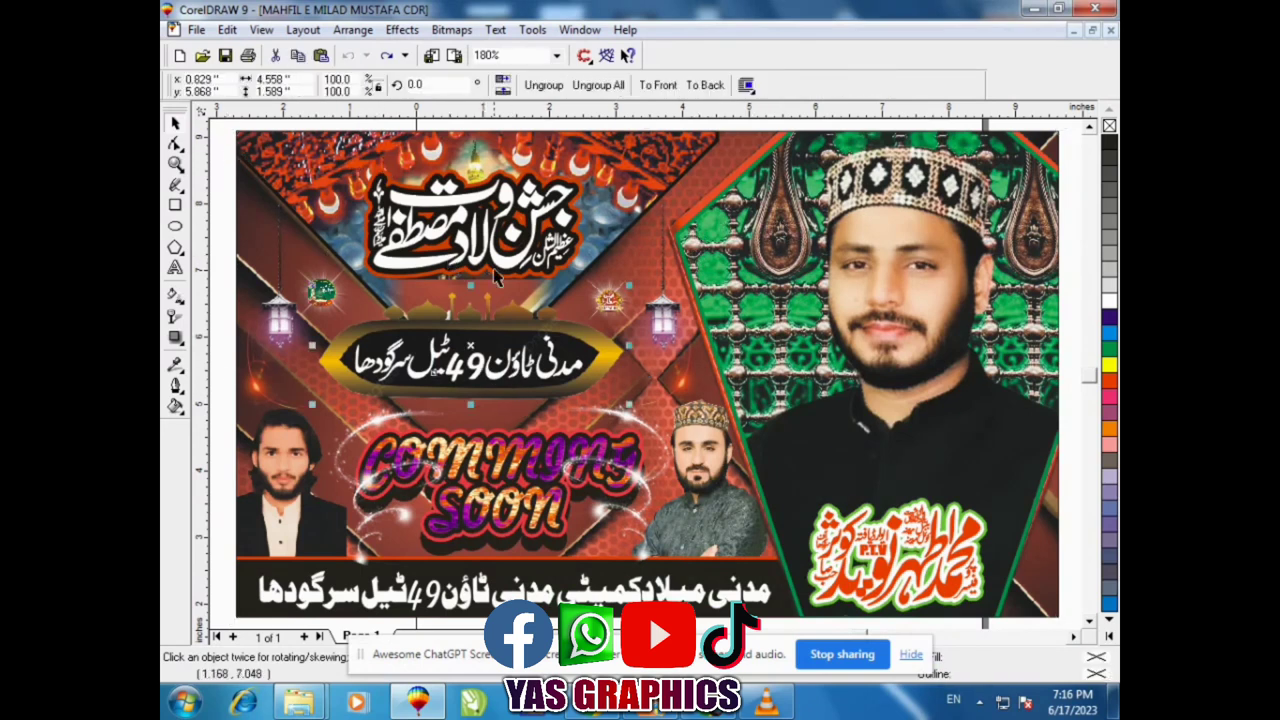
{"action": "left_click", "coordinate": [338, 188]}
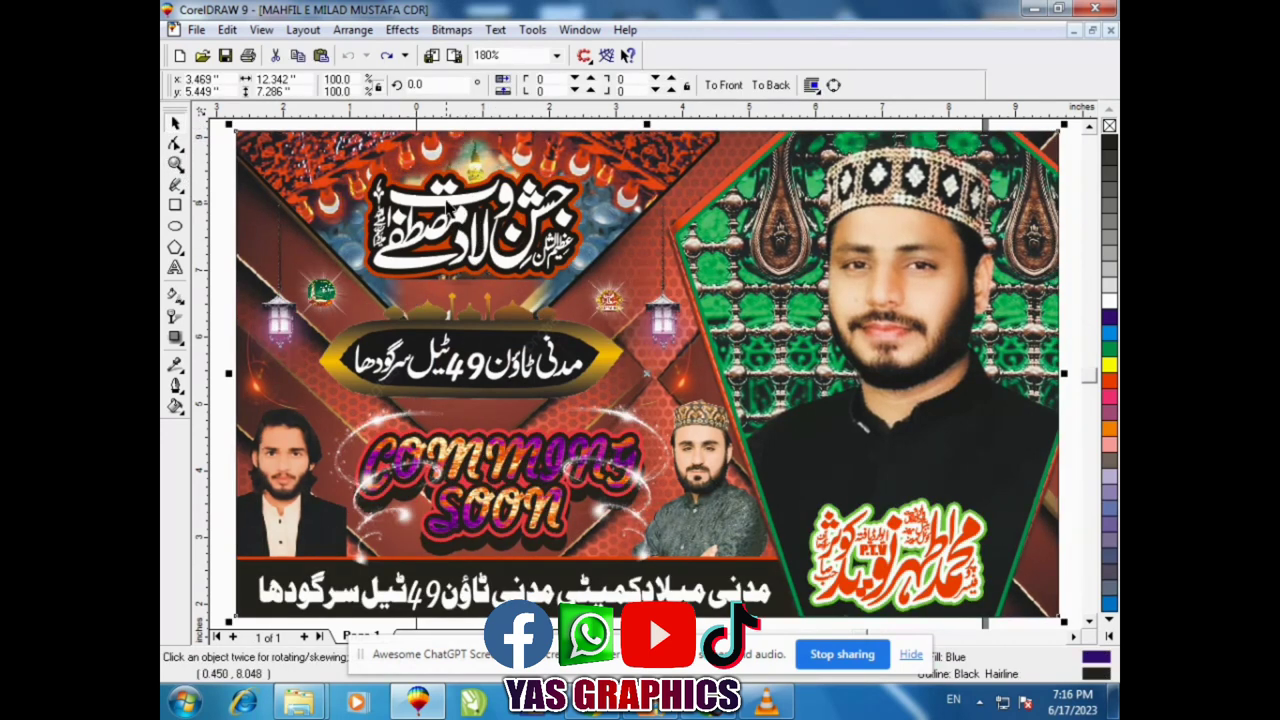
{"action": "right_click", "coordinate": [446, 203]}
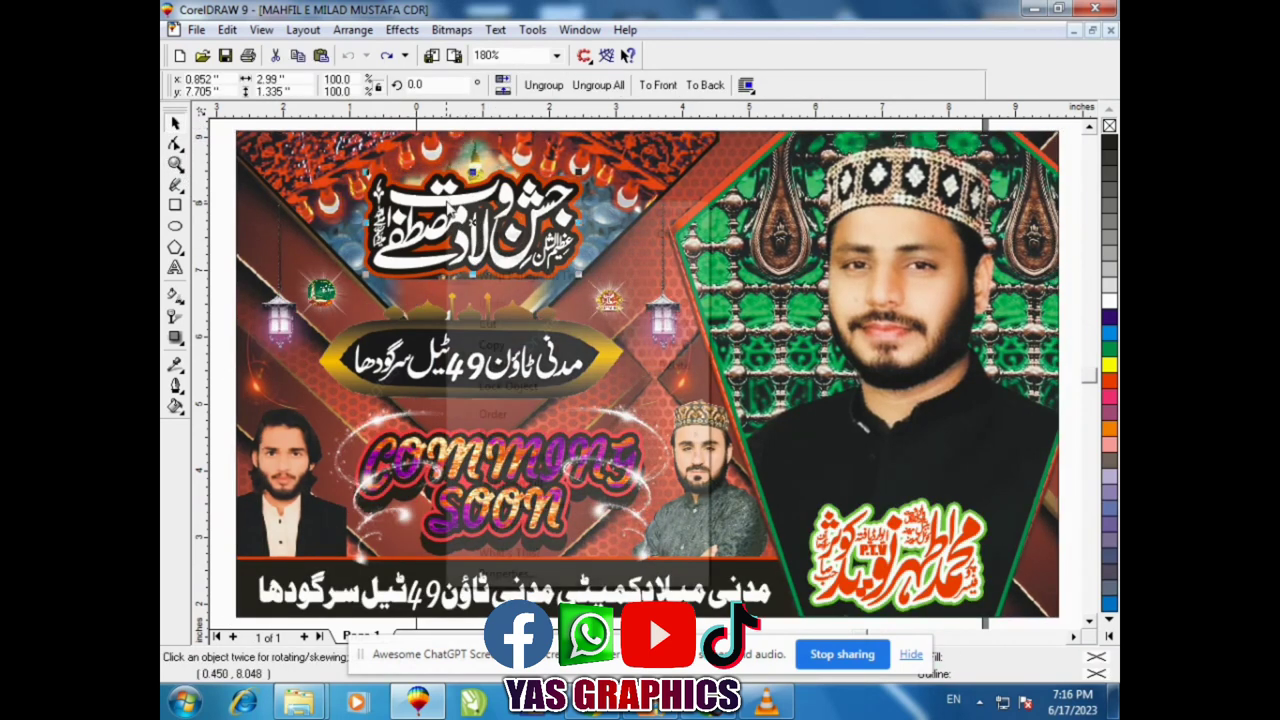
{"action": "left_click", "coordinate": [175, 405]}
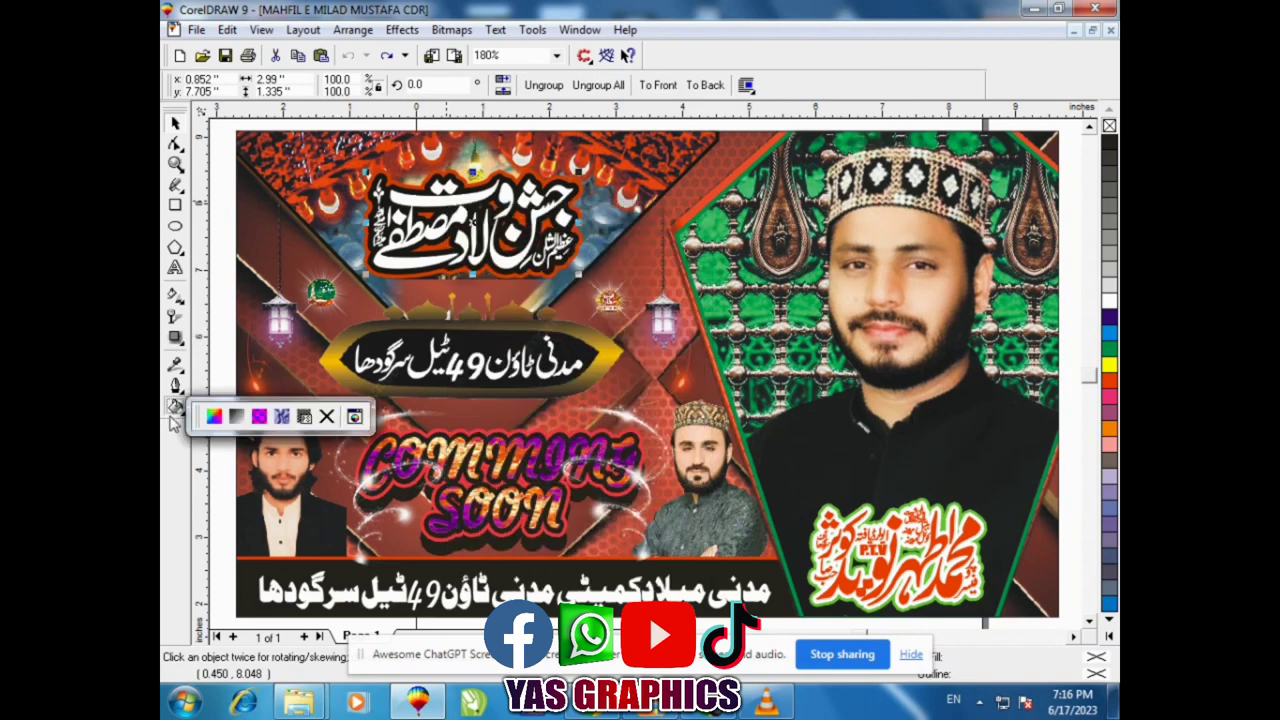
{"action": "left_click", "coordinate": [238, 416]}
{"action": "left_click", "coordinate": [530, 357]}
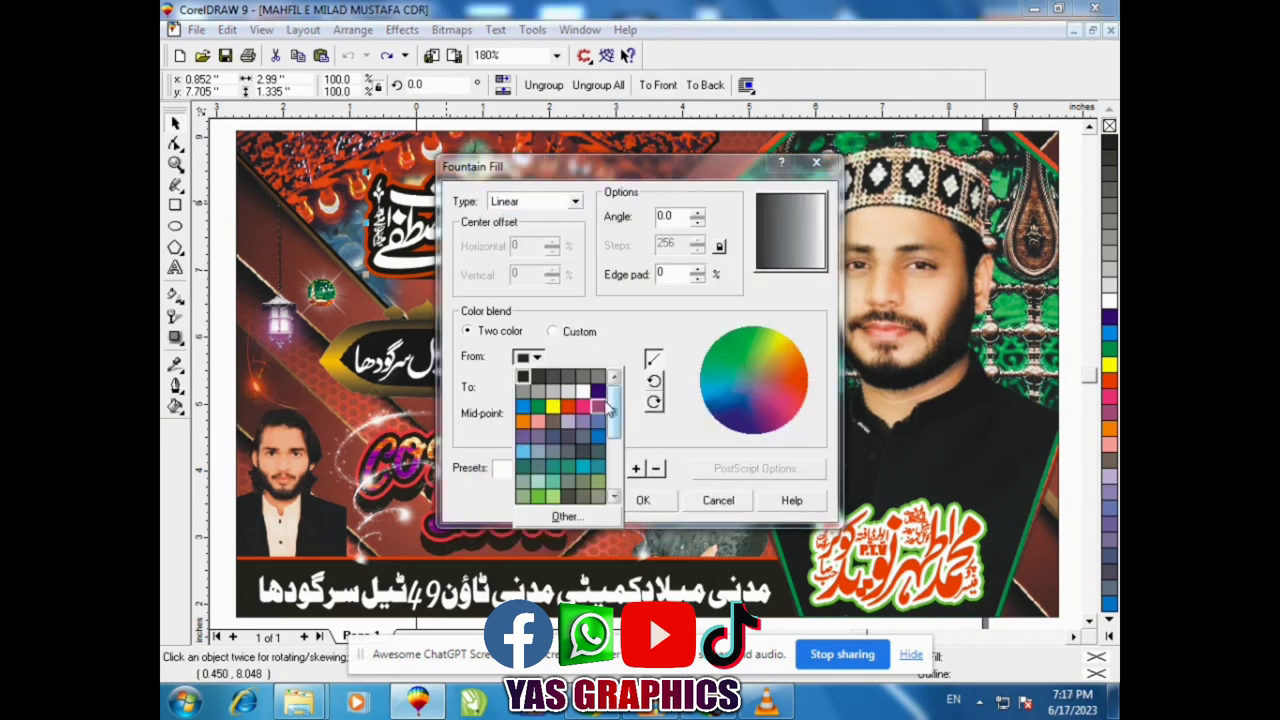
{"action": "scroll", "coordinate": [614, 405], "scroll_direction": "down", "scroll_amount": 1}
{"action": "left_click", "coordinate": [552, 390]}
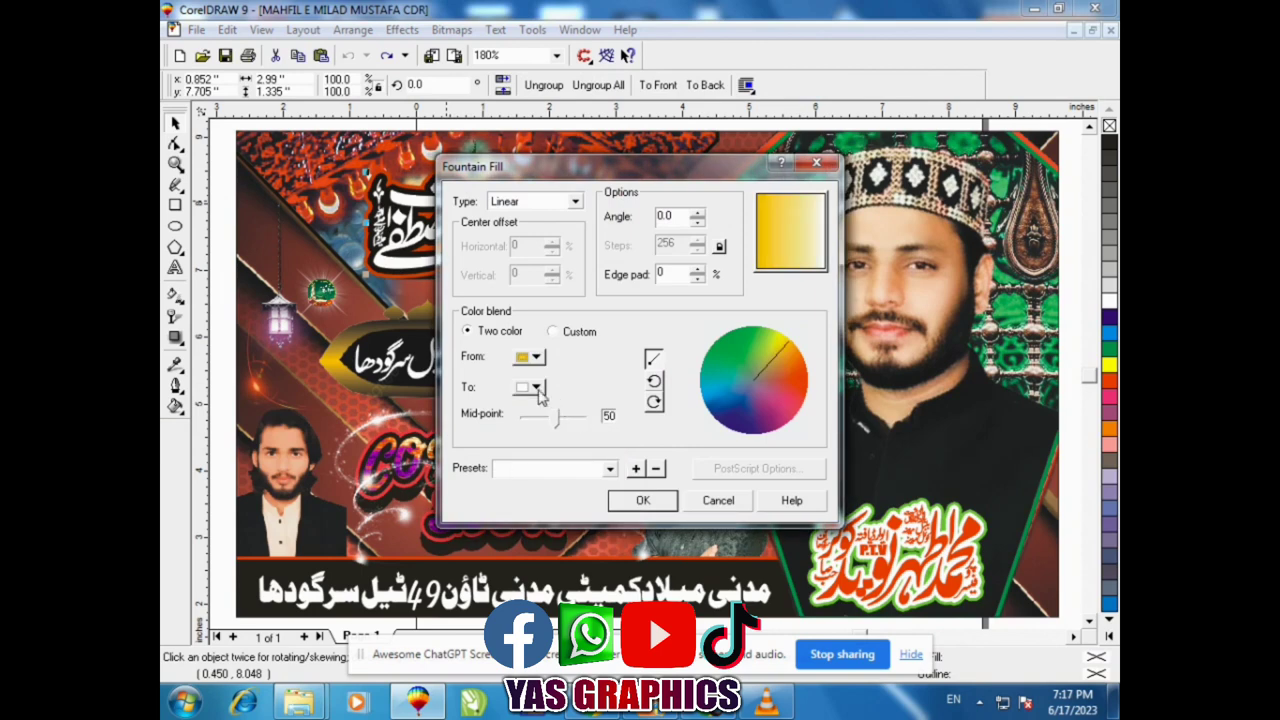
{"action": "left_click", "coordinate": [530, 387]}
{"action": "left_click", "coordinate": [574, 526]}
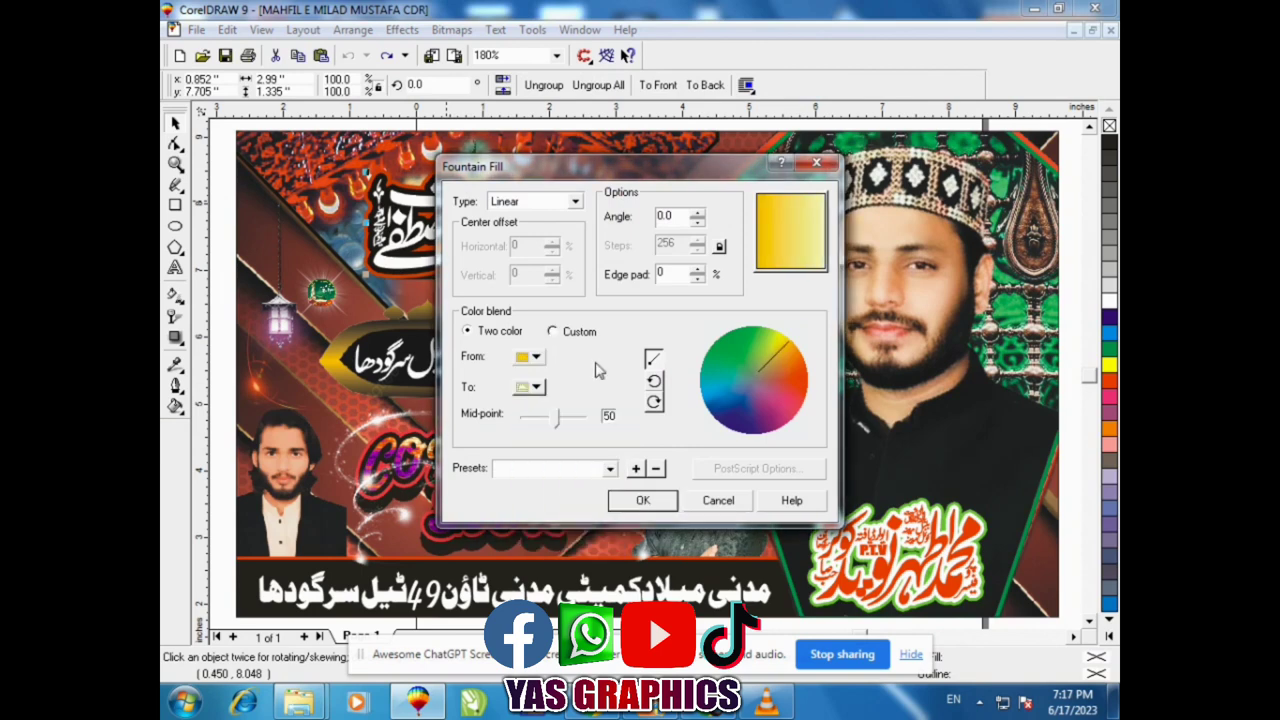
Set the fountain fill type to Radial and apply it to the calligraphy title.
{"action": "left_click", "coordinate": [517, 203]}
{"action": "left_click", "coordinate": [505, 231]}
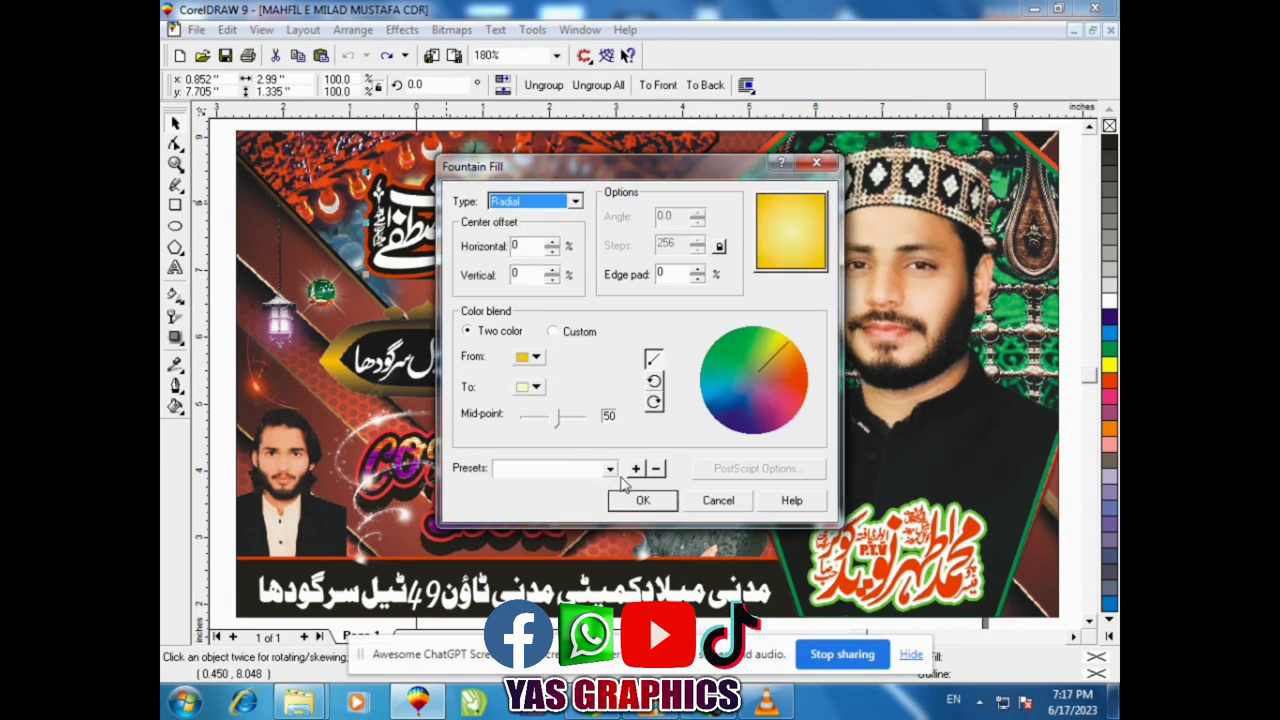
{"action": "left_click", "coordinate": [642, 500]}
{"action": "left_click", "coordinate": [851, 281]}
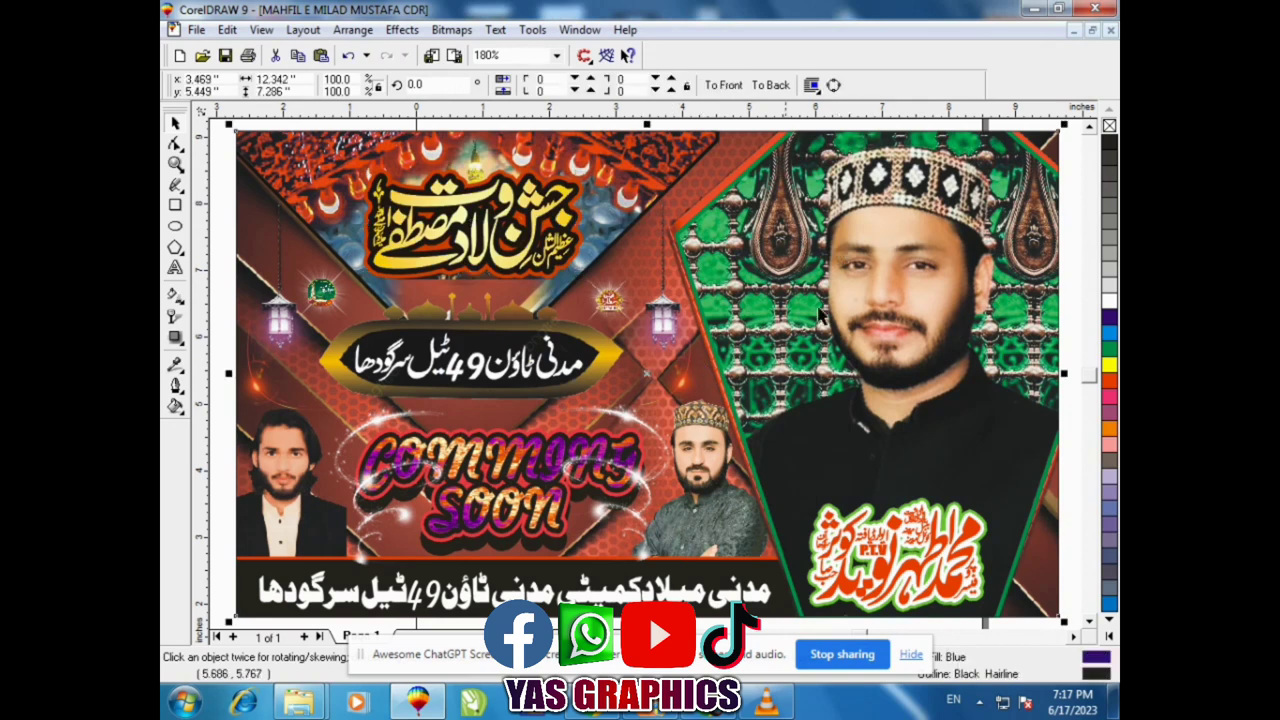
Ungroup the white light swirls around the COMMING SOON lettering.
{"action": "left_click", "coordinate": [517, 366]}
{"action": "left_click", "coordinate": [444, 496]}
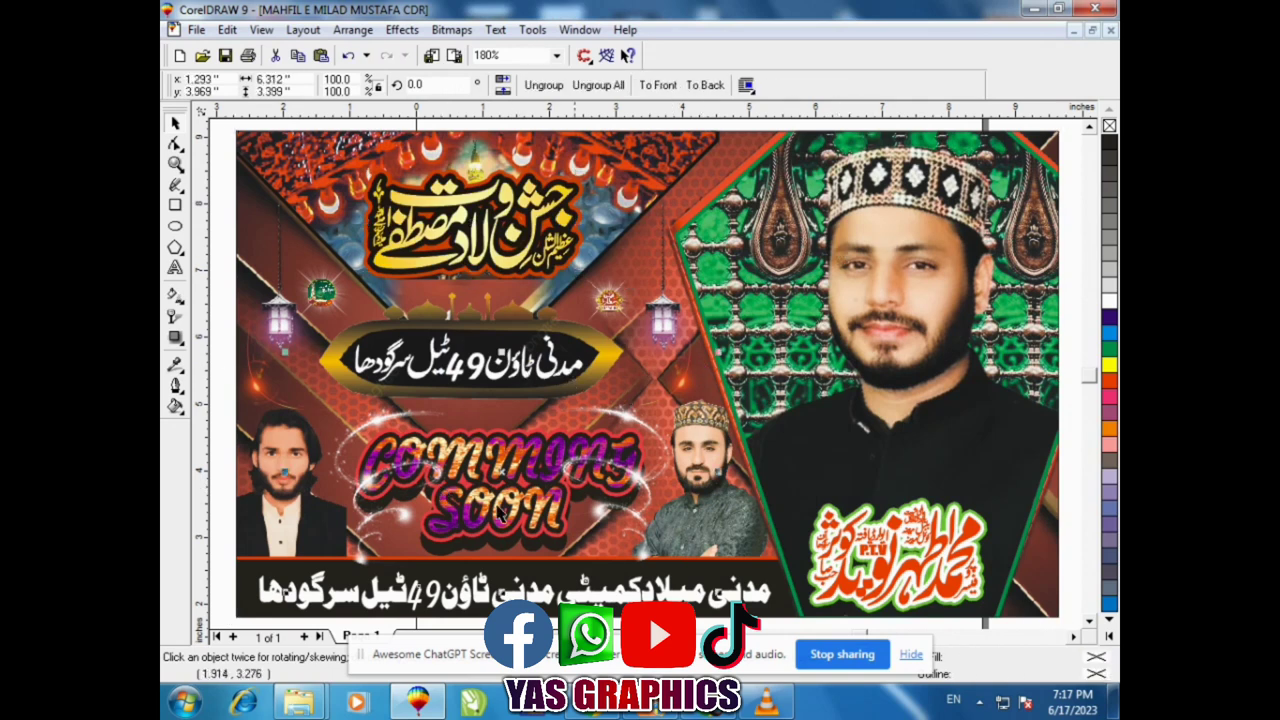
{"action": "left_click", "coordinate": [1089, 621]}
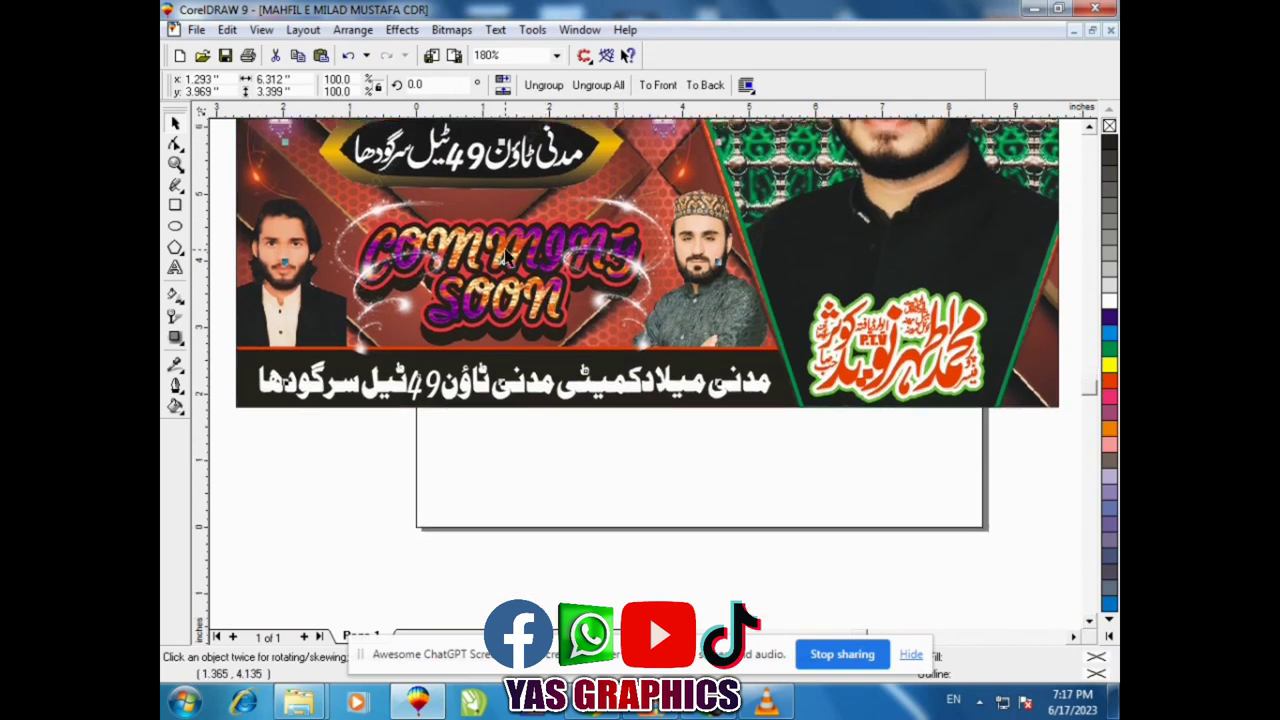
{"action": "right_click", "coordinate": [504, 250]}
{"action": "left_click", "coordinate": [563, 277]}
{"action": "key", "text": "Escape"}
Try moving the light swirls off the COMMING SOON lettering toward the large portrait.
{"action": "left_click", "coordinate": [614, 315]}
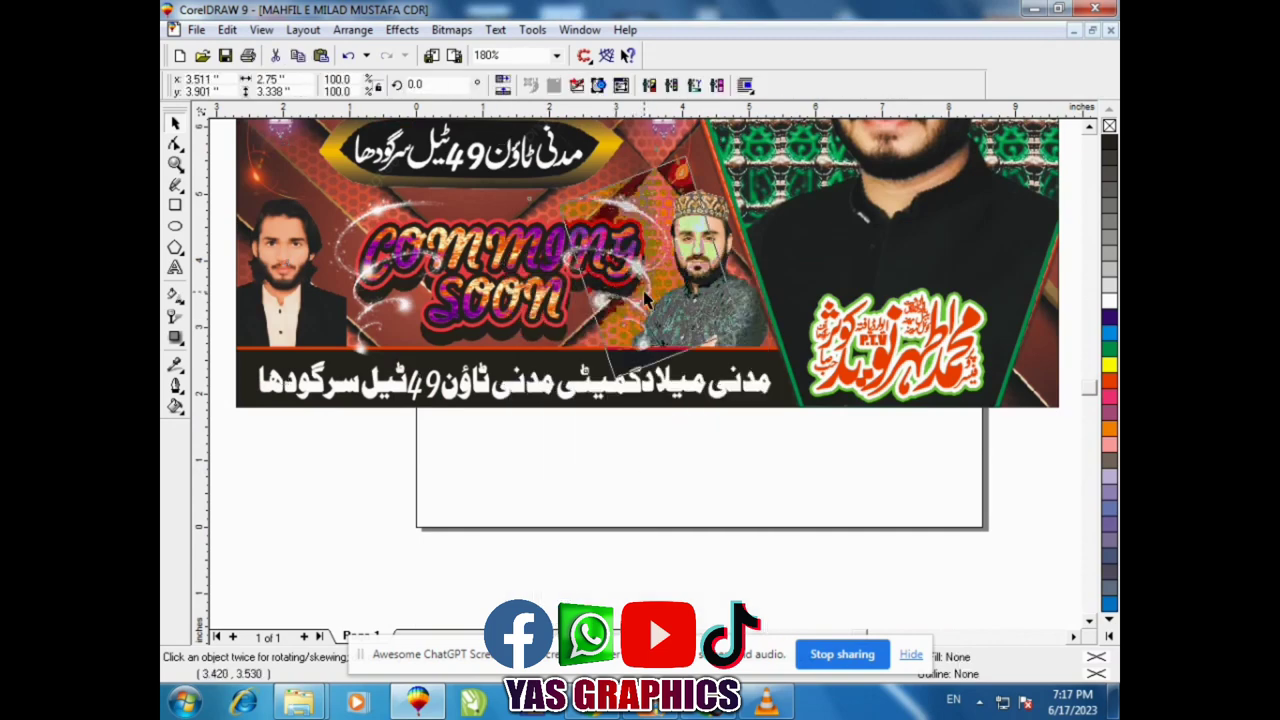
{"action": "left_click", "coordinate": [805, 296]}
{"action": "left_click_drag", "start_coordinate": [805, 296], "coordinate": [725, 280]}
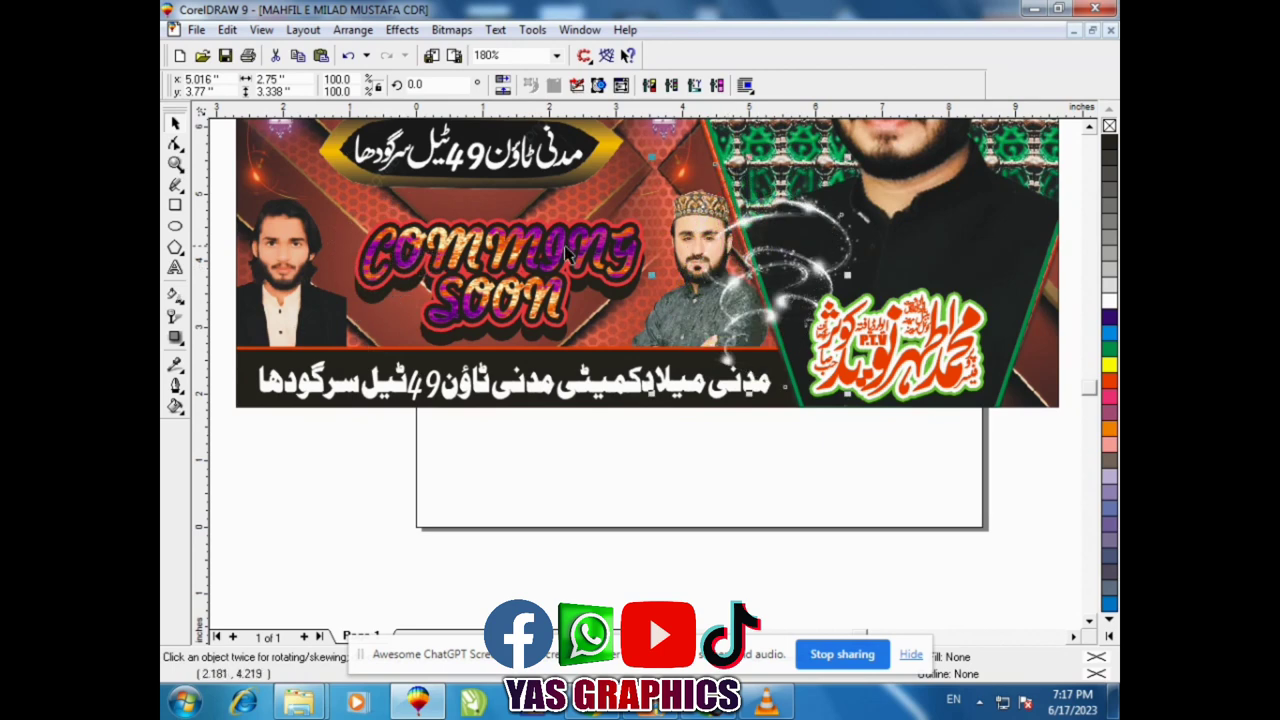
{"action": "left_click", "coordinate": [555, 250]}
{"action": "left_click_drag", "start_coordinate": [555, 250], "coordinate": [523, 220]}
Undo the moves of the light swirls around the COMMING SOON lettering.
{"action": "key", "text": "ctrl+z"}
{"action": "key", "text": "ctrl+z"}
{"action": "left_click_drag", "start_coordinate": [870, 349], "coordinate": [826, 350]}
{"action": "key", "text": "ctrl+z"}
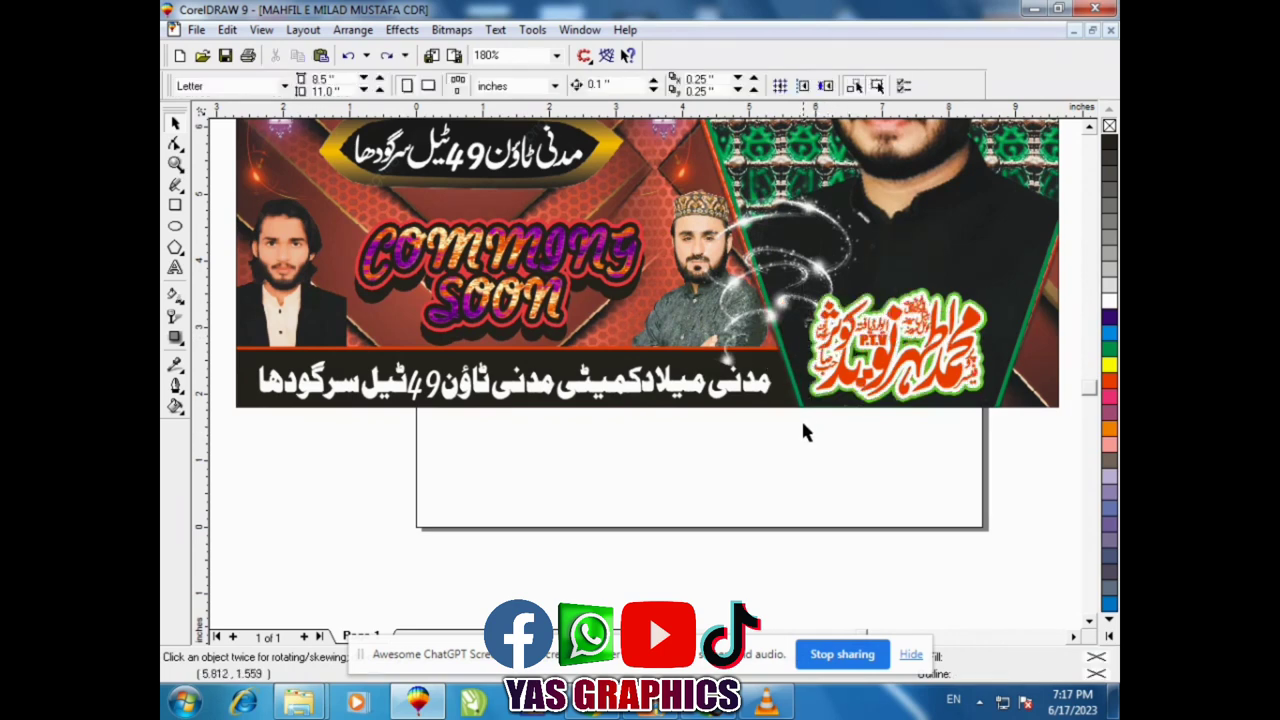
{"action": "scroll", "coordinate": [806, 405], "scroll_direction": "up", "scroll_amount": 3}
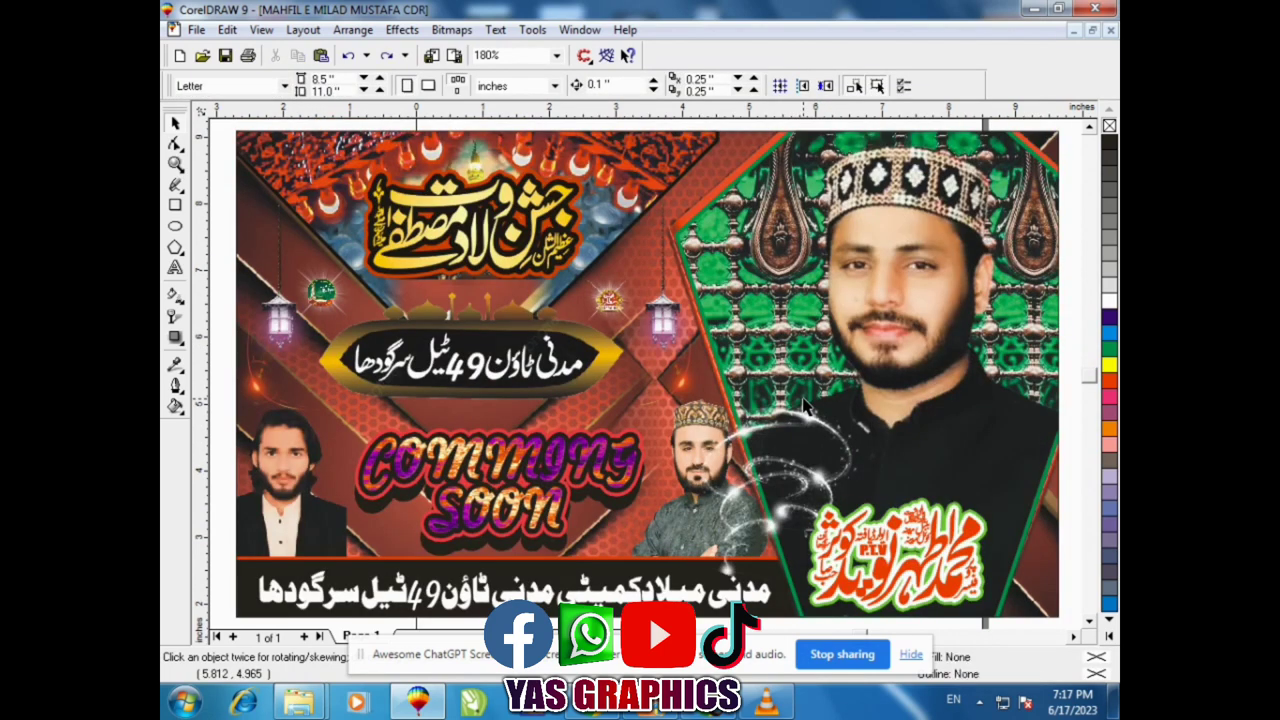
{"action": "left_click", "coordinate": [808, 408]}
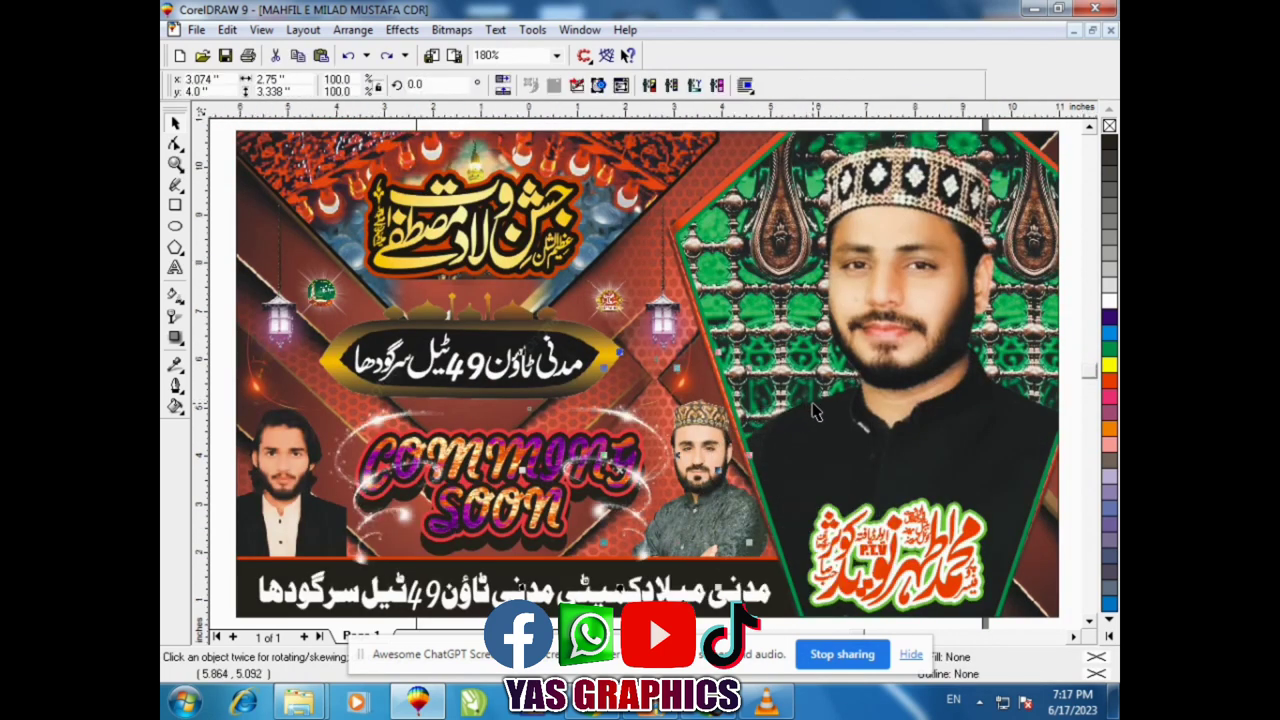
{"action": "scroll", "coordinate": [813, 405], "scroll_direction": "down", "scroll_amount": 2}
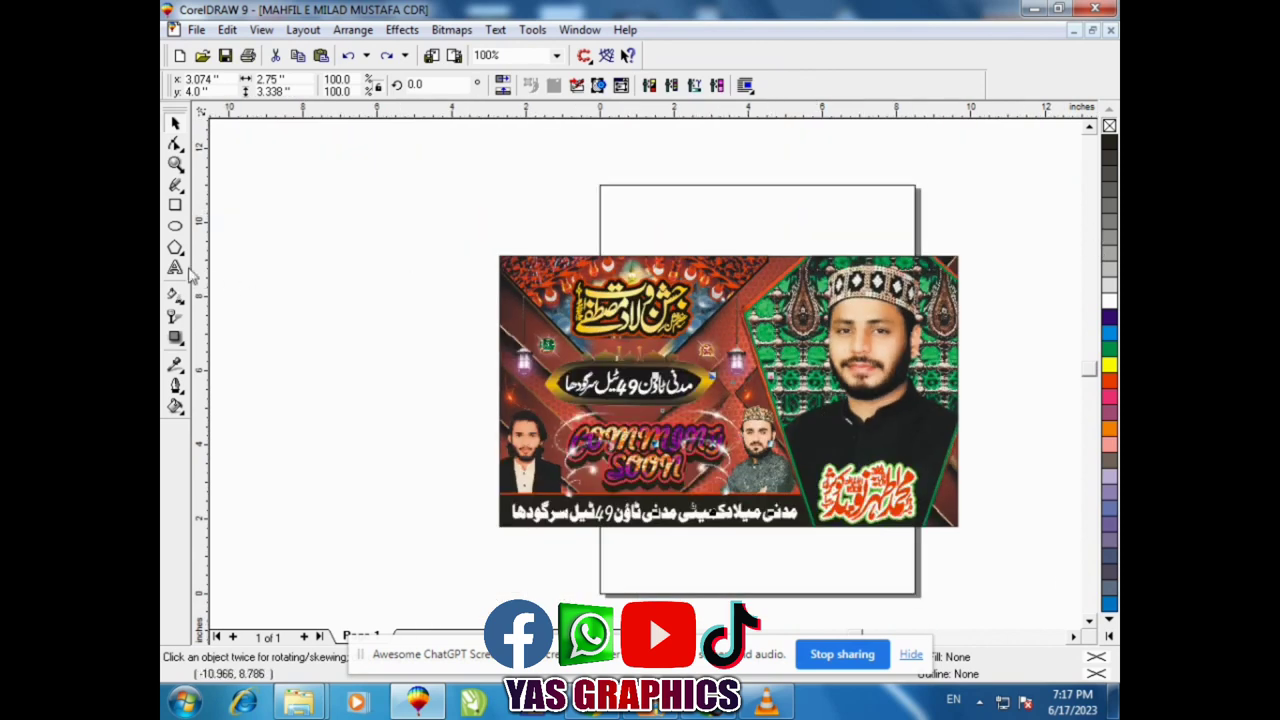
Add the artistic text THANX WATCHING THIS VIDEO in the empty area above the banner.
{"action": "left_click", "coordinate": [176, 268]}
{"action": "left_click", "coordinate": [493, 200]}
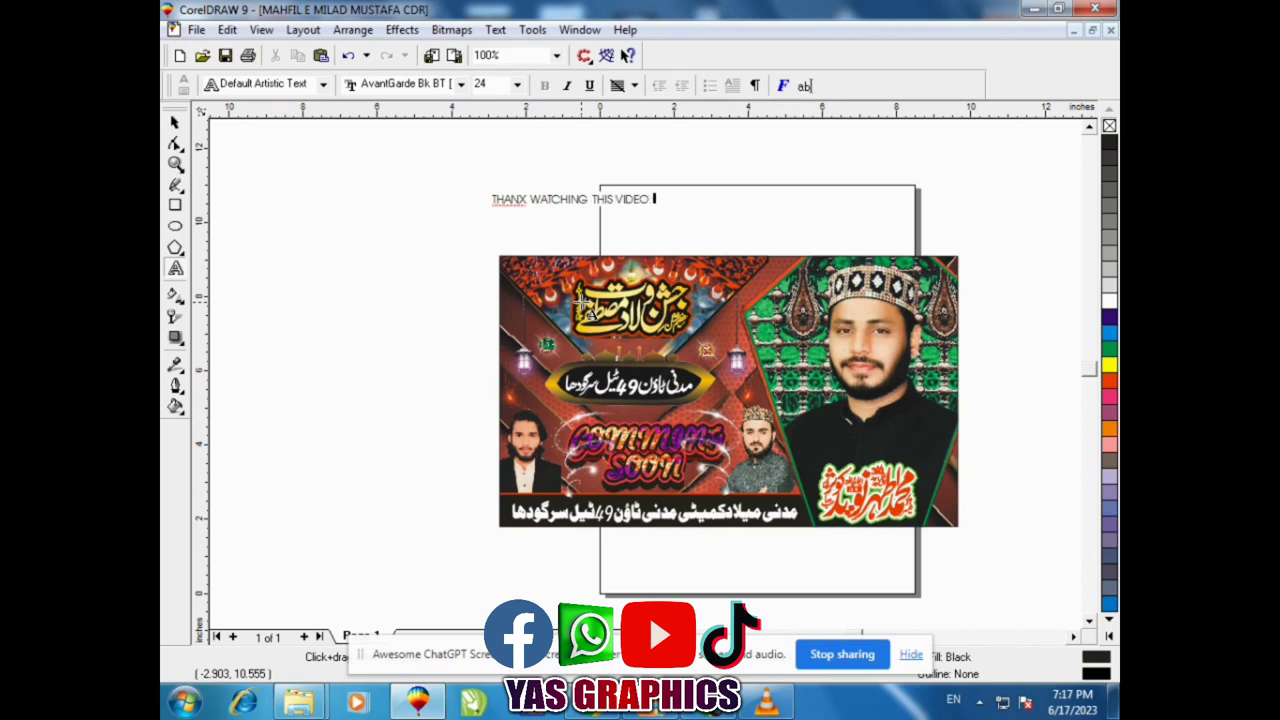
{"action": "left_click", "coordinate": [176, 123]}
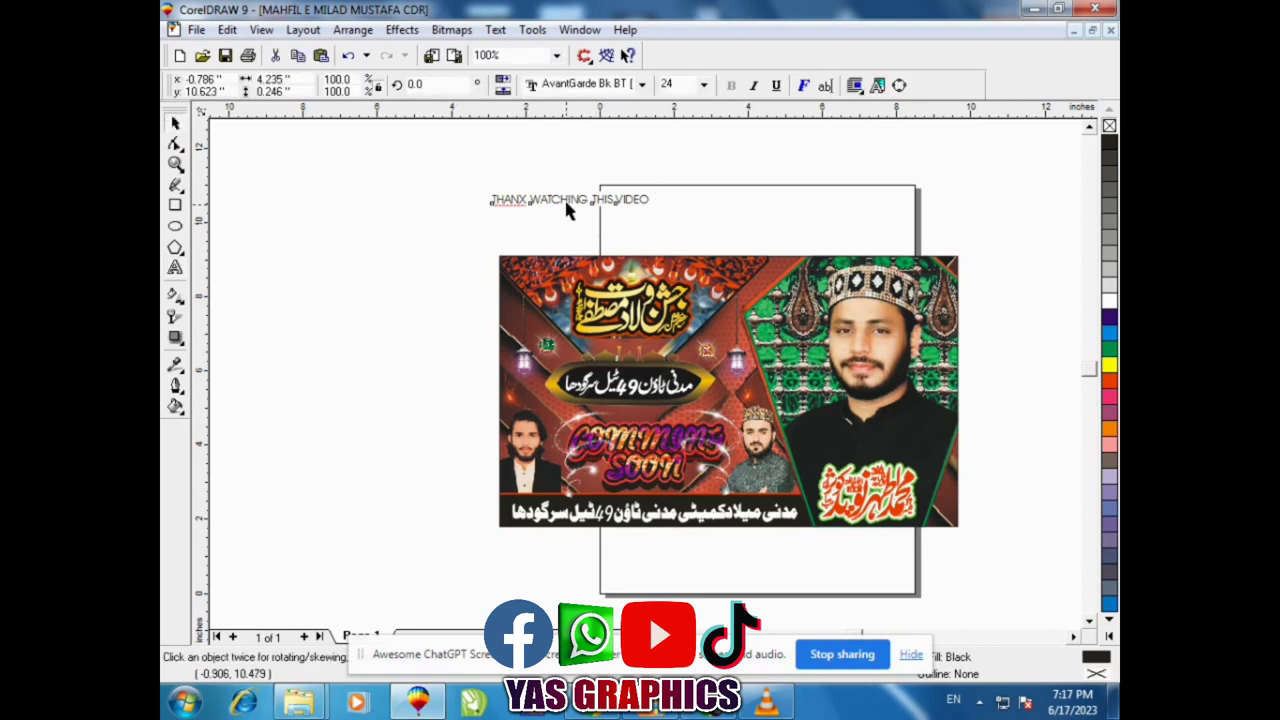
Change the font of the THANX WATCHING THIS VIDEO text to Impact.
{"action": "left_click", "coordinate": [567, 202]}
{"action": "left_click", "coordinate": [566, 88]}
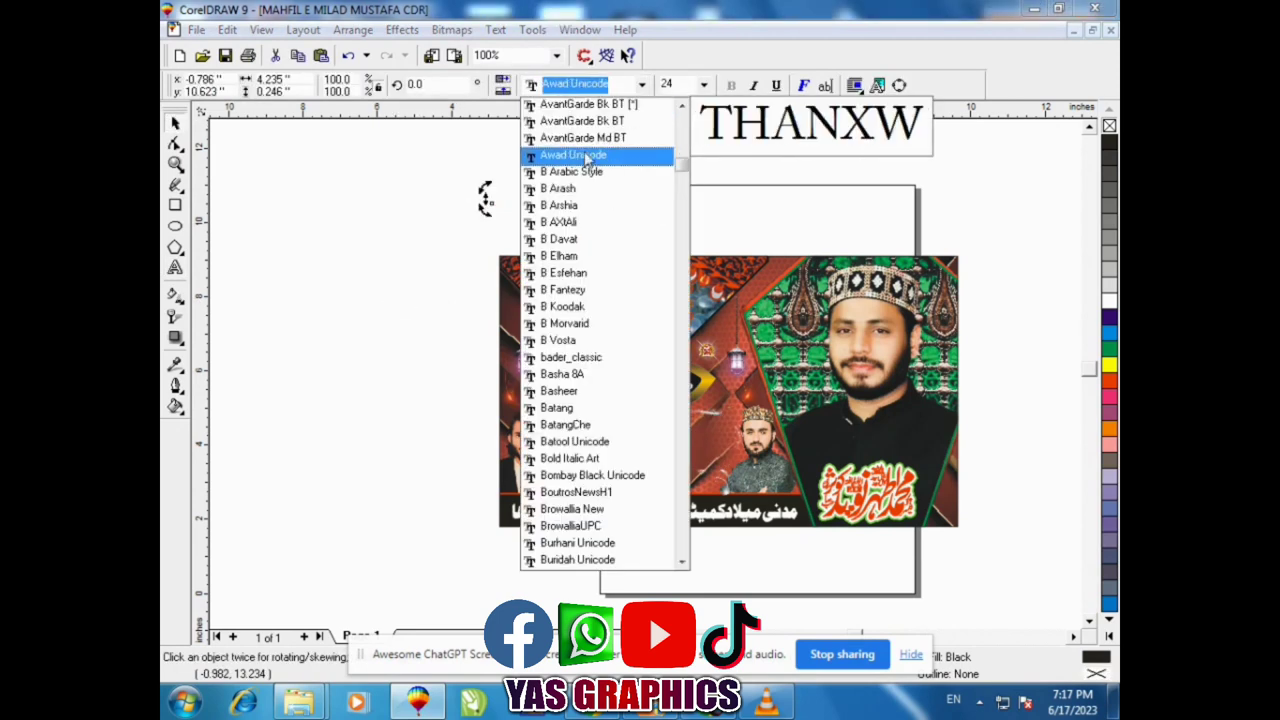
{"action": "type", "text": "i"}
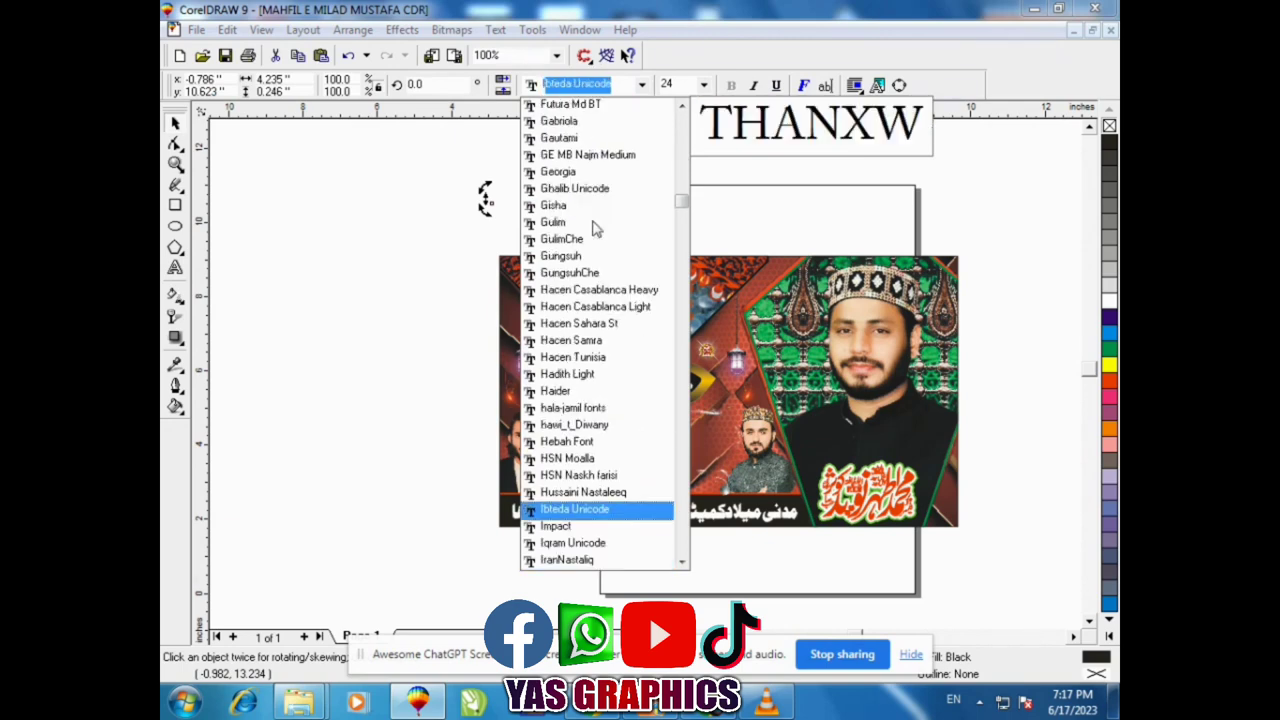
{"action": "scroll", "coordinate": [599, 242], "scroll_direction": "down", "scroll_amount": 1}
{"action": "left_click", "coordinate": [598, 478]}
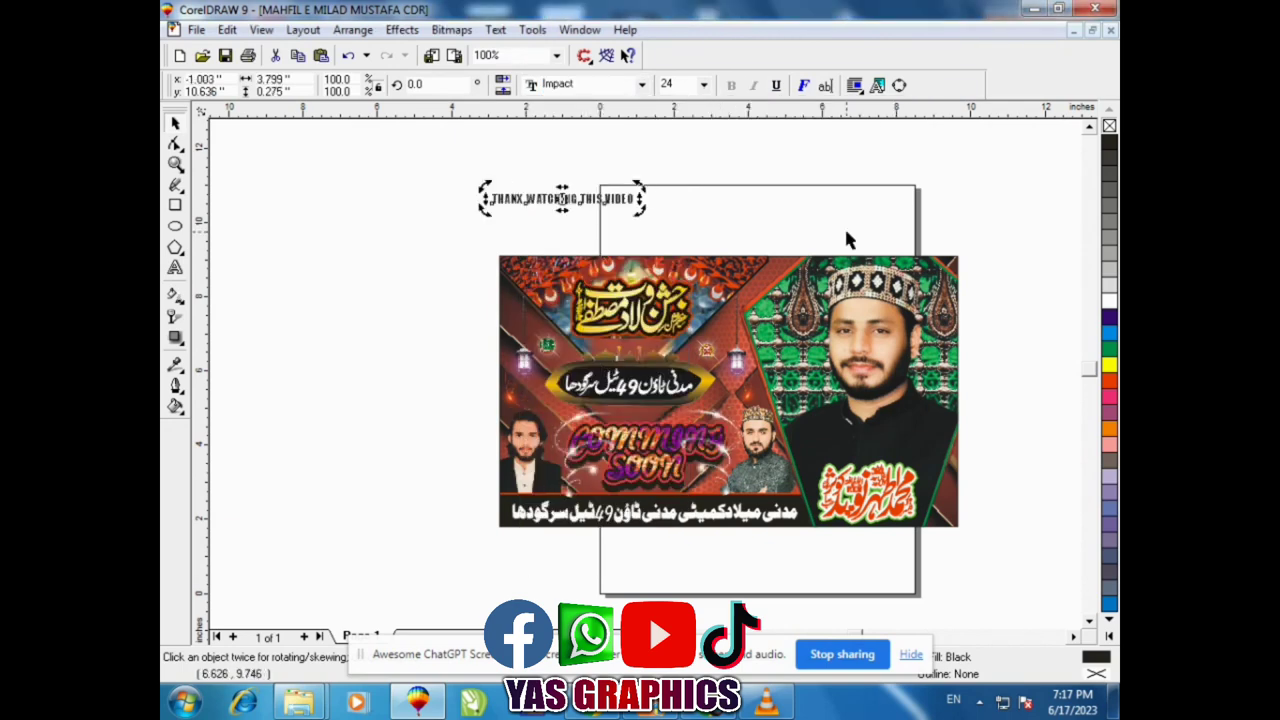
Enlarge the THANX WATCHING THIS VIDEO text to about 9.1 inches wide and place it roughly centred just above the banner.
{"action": "key", "text": "F4"}
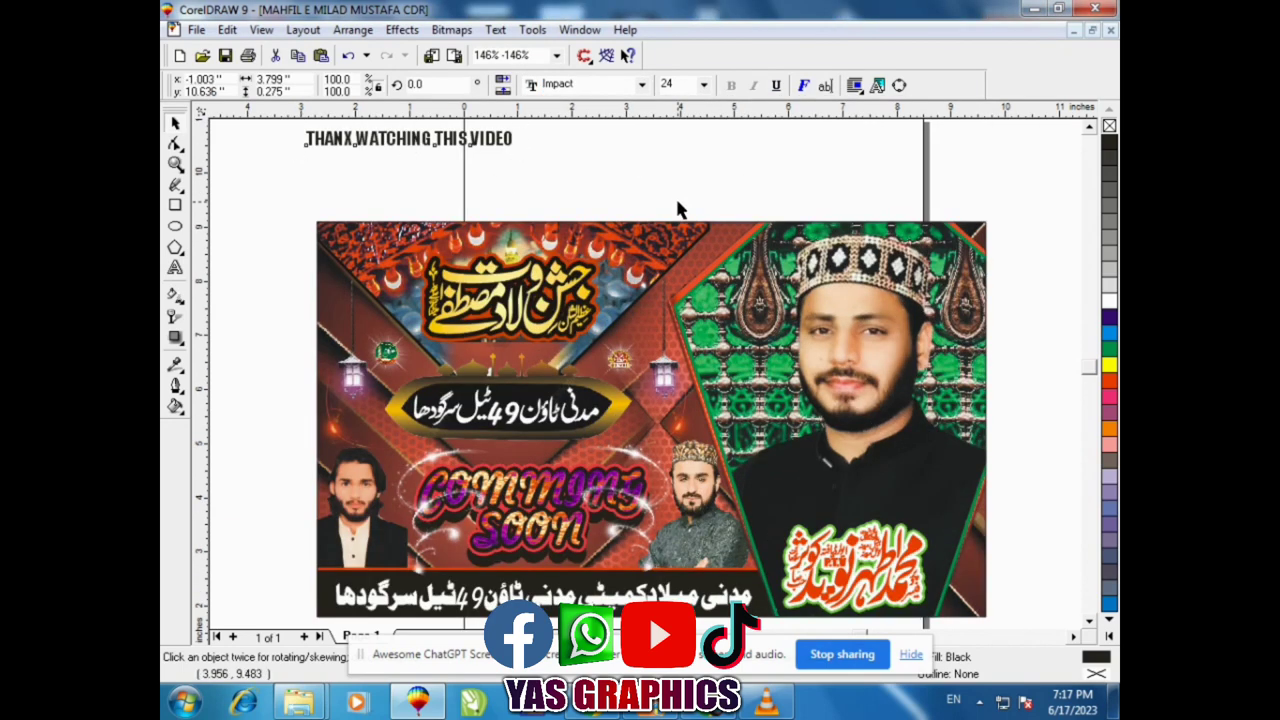
{"action": "left_click", "coordinate": [679, 200]}
{"action": "left_click_drag", "start_coordinate": [510, 139], "coordinate": [807, 226]}
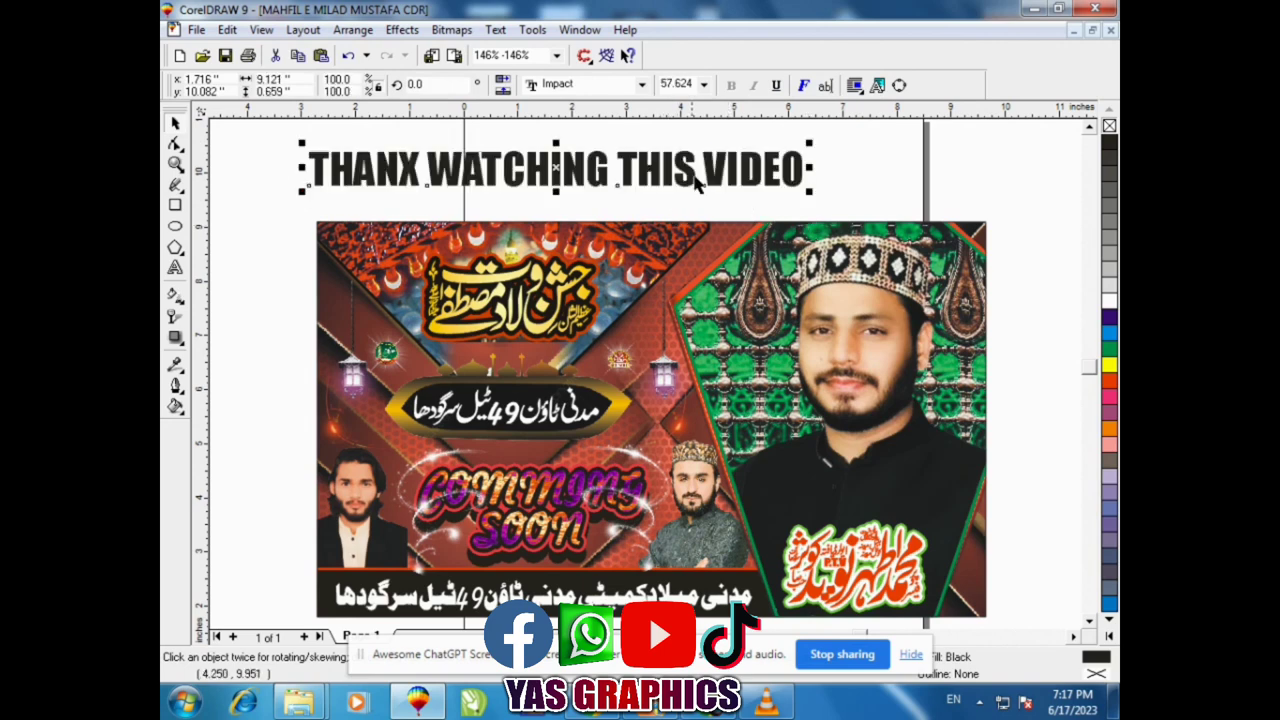
{"action": "left_click_drag", "start_coordinate": [695, 177], "coordinate": [781, 190]}
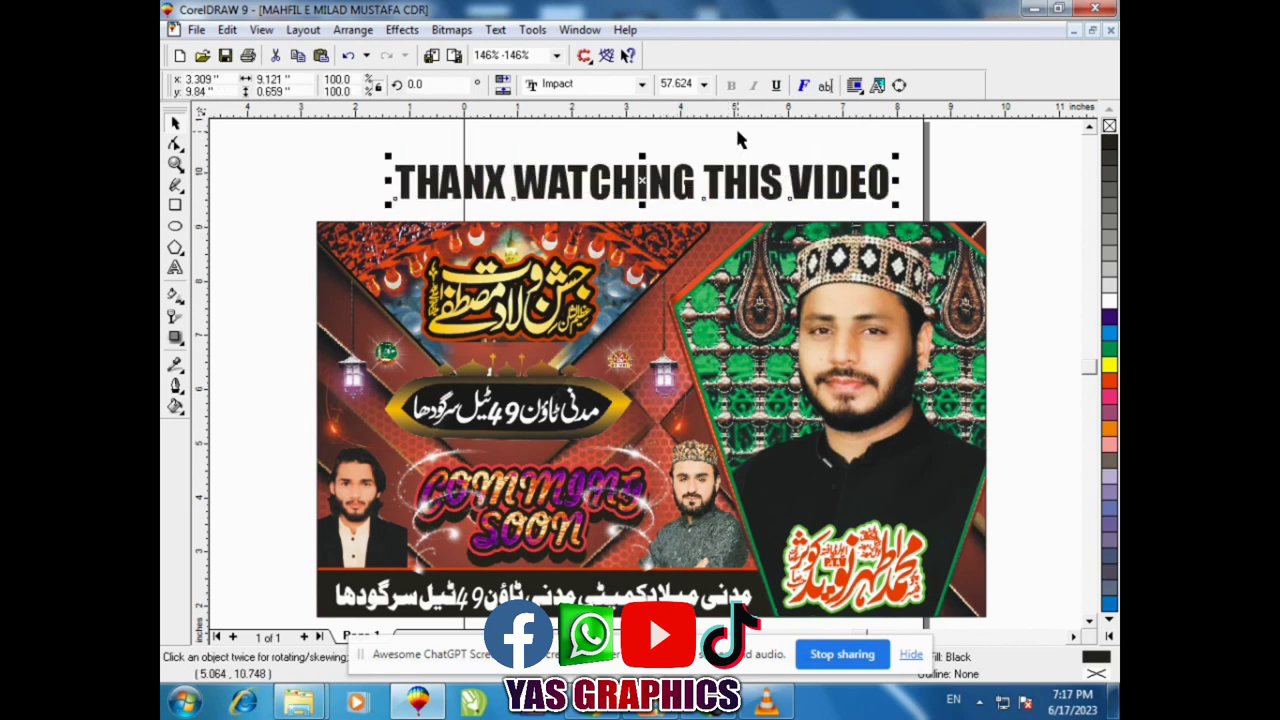
{"action": "left_click", "coordinate": [737, 140]}
{"action": "key", "text": "shift+F4"}
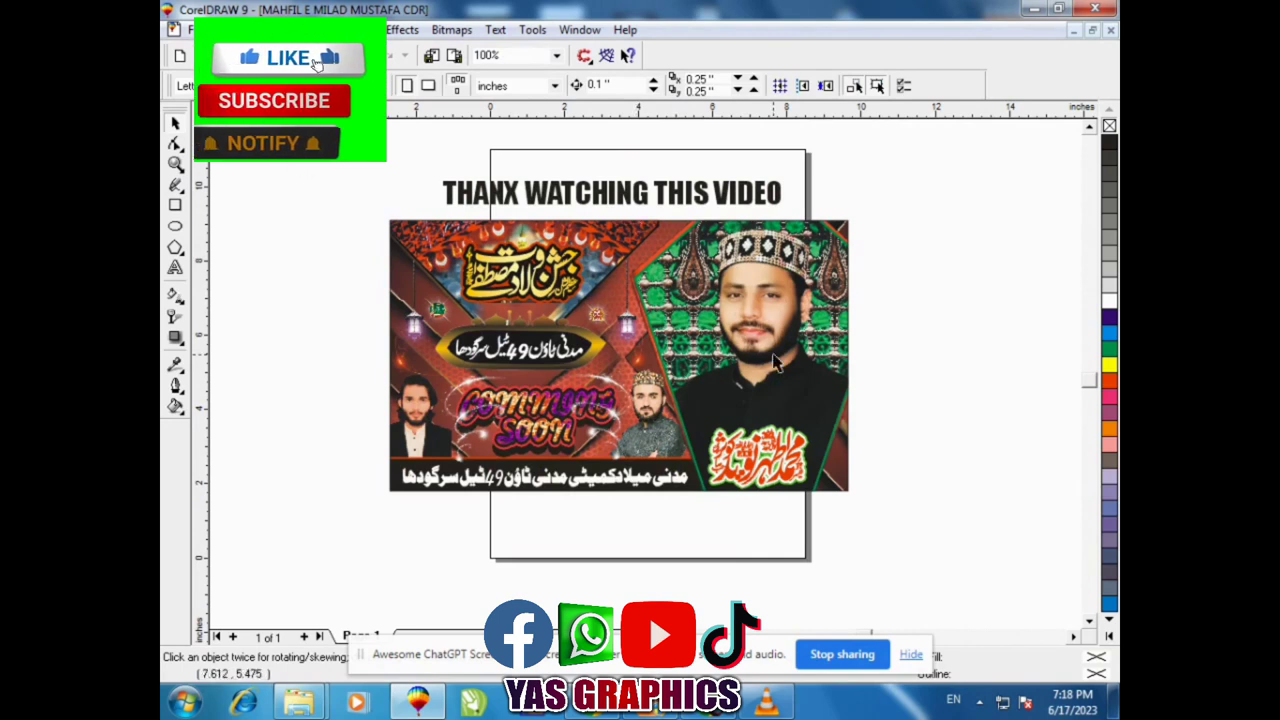
{"action": "left_click_drag", "start_coordinate": [608, 193], "coordinate": [571, 182]}
{"action": "key", "text": "ctrl+z"}
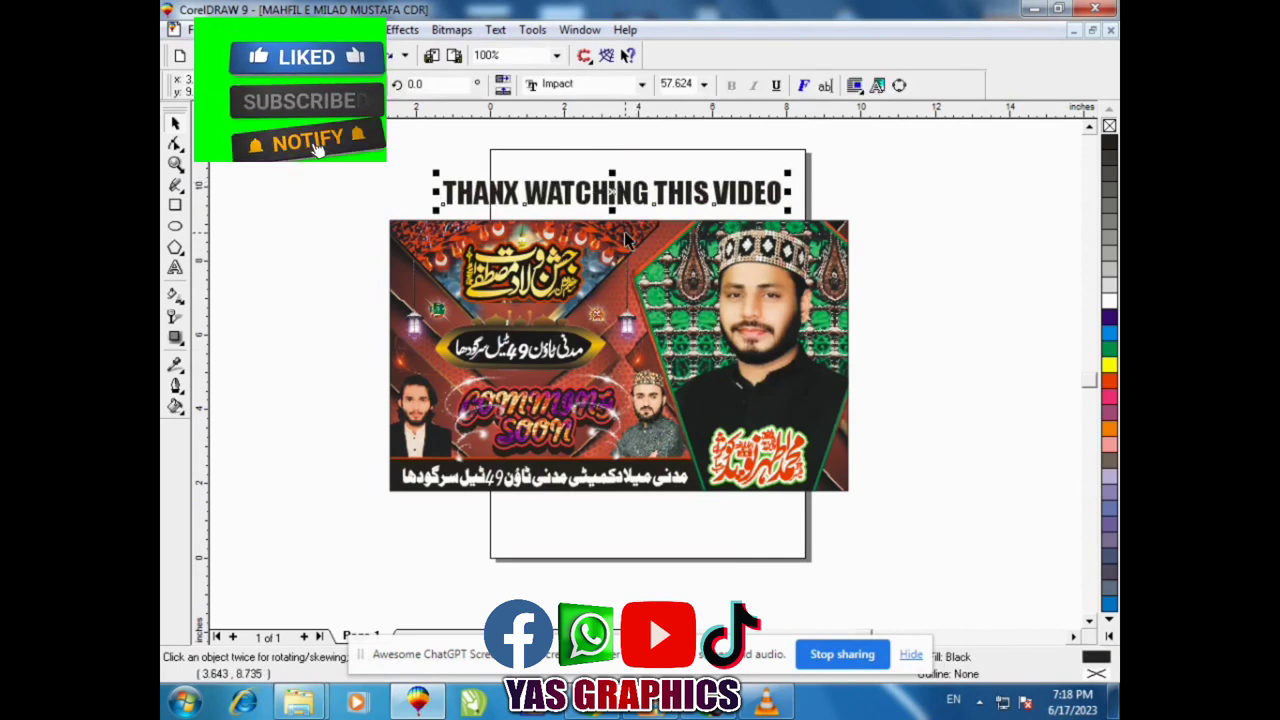